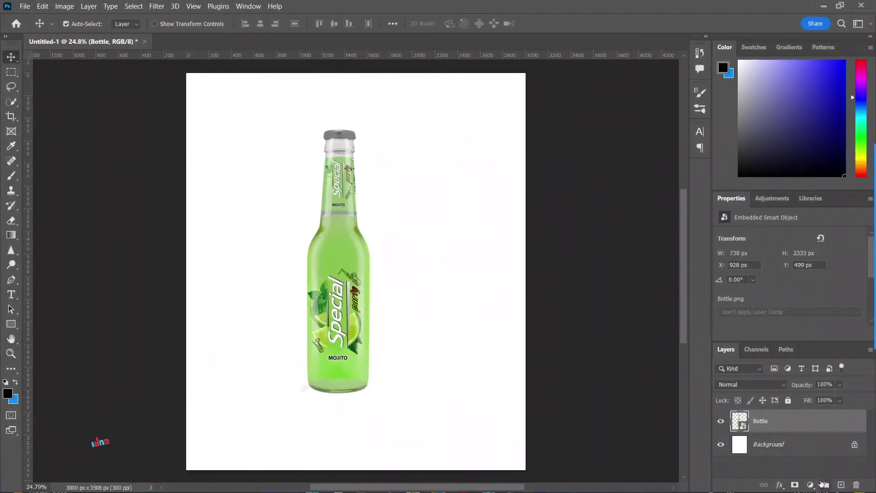
Add a Solid Color fill layer above Background, sampled from the bottle and darkened to #274c00
left_click(776, 444)
left_click(810, 484)
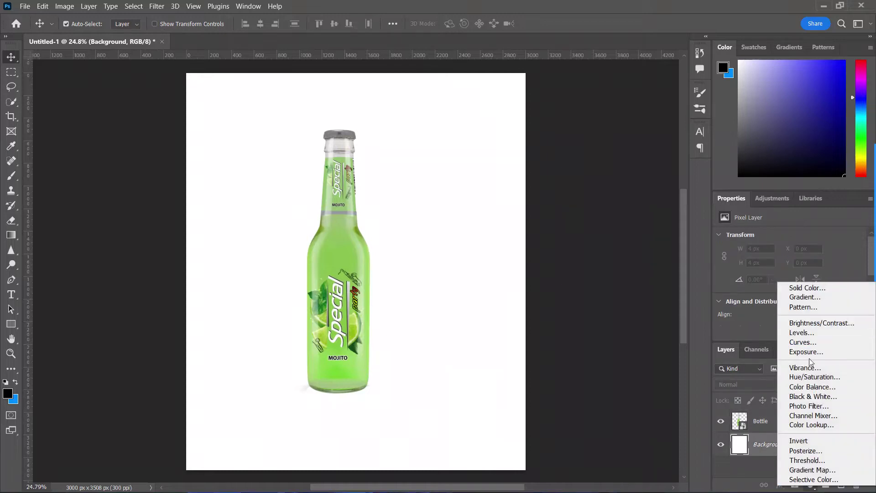
left_click(804, 288)
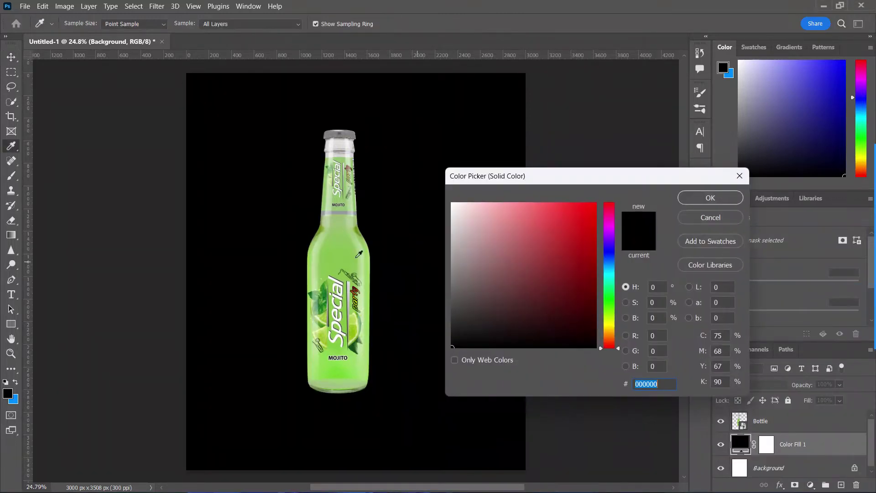
left_click(349, 252)
left_click_drag(536, 239, 596, 305)
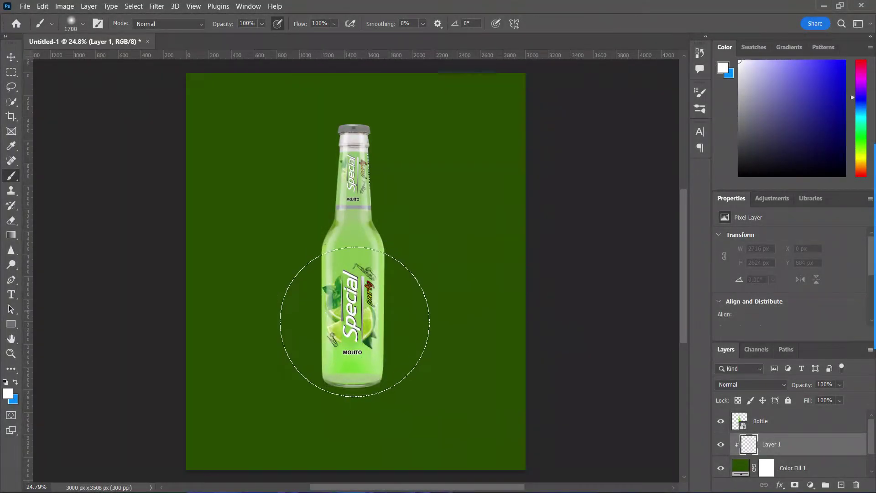
Paint a large soft white glow around the bottle on Layer 1 and set it to Overlay
left_click(349, 315)
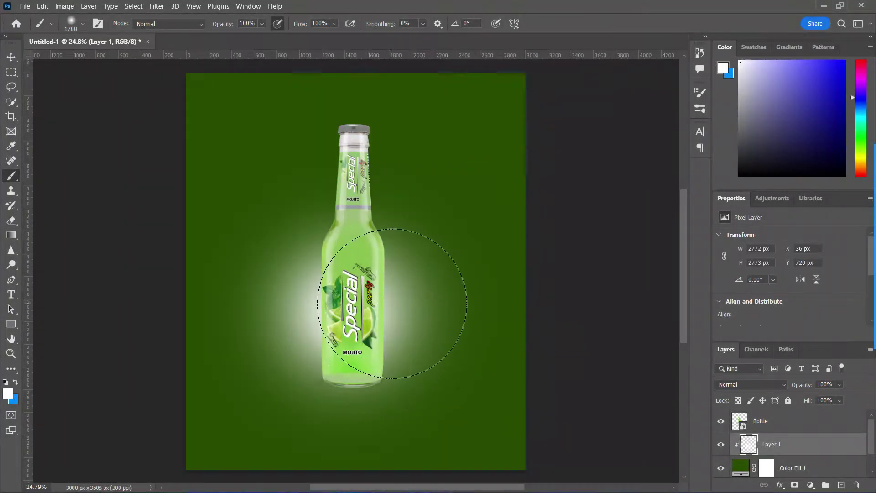
left_click(348, 275)
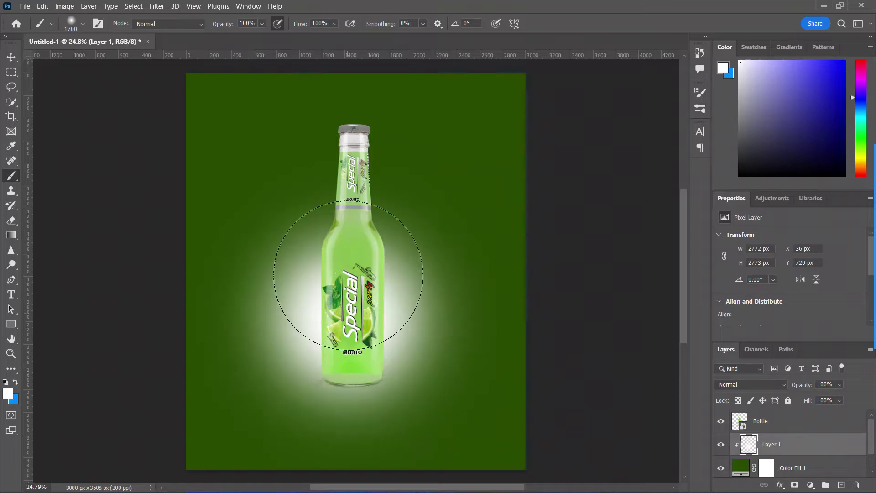
left_click_drag(348, 275, 365, 196)
left_click(360, 169)
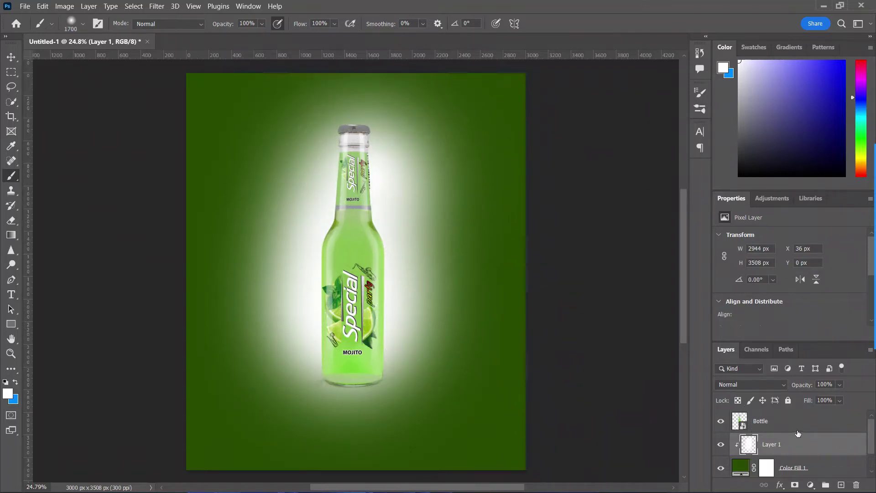
left_click(757, 384)
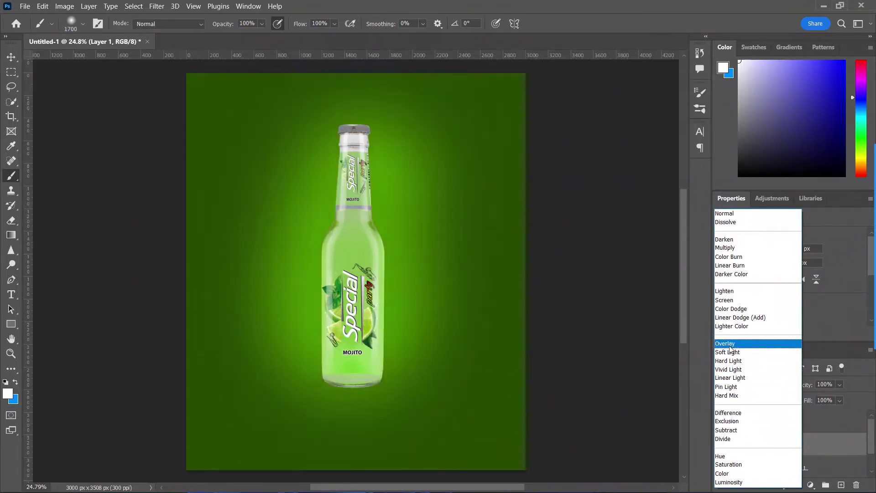
left_click(729, 344)
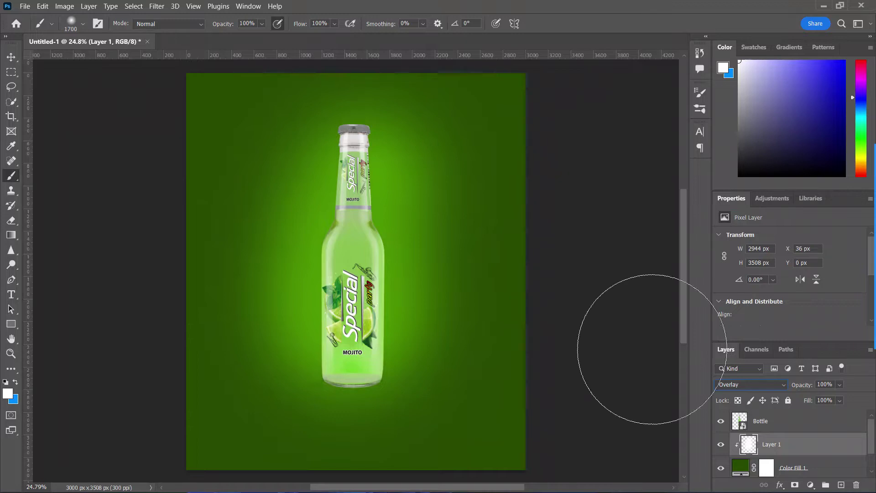
On a new clipped Layer 2, paint a bright lime glow above the bottle toward the upper right
left_click(841, 484)
key("bracketright")
key("bracketright")
left_click_drag(456, 191, 397, 132)
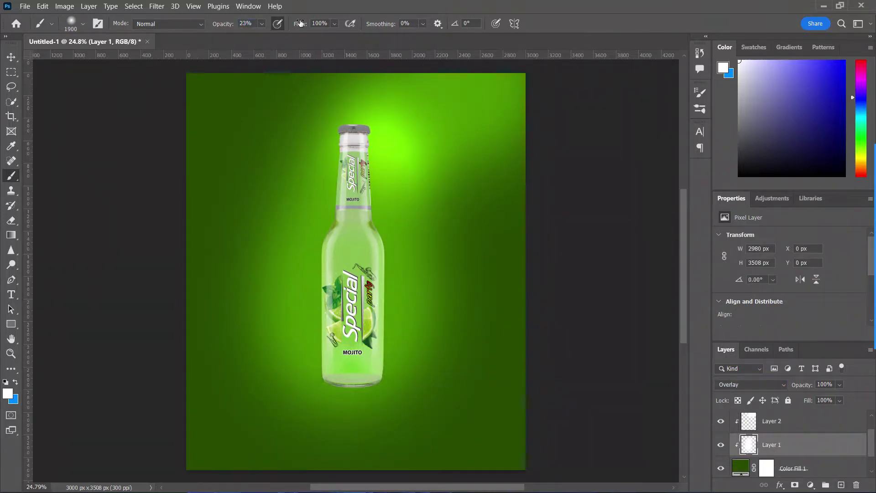
left_click_drag(467, 106, 392, 155)
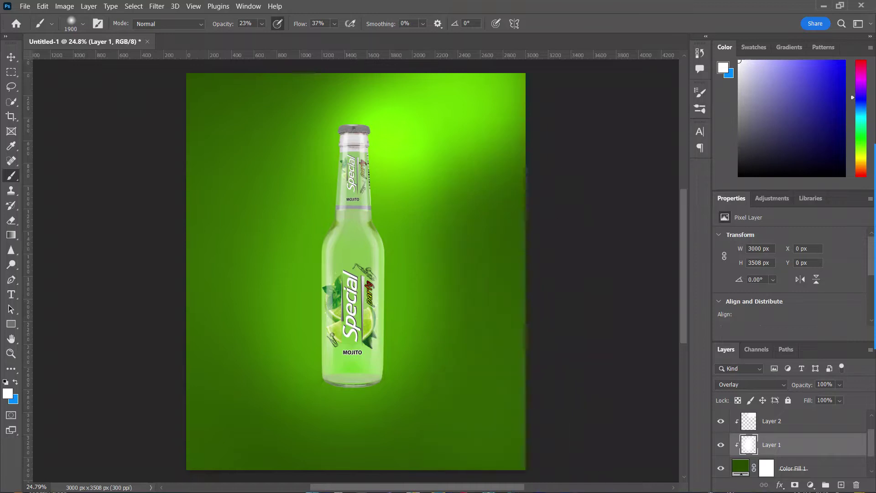
scroll(457, 410, "down", 1)
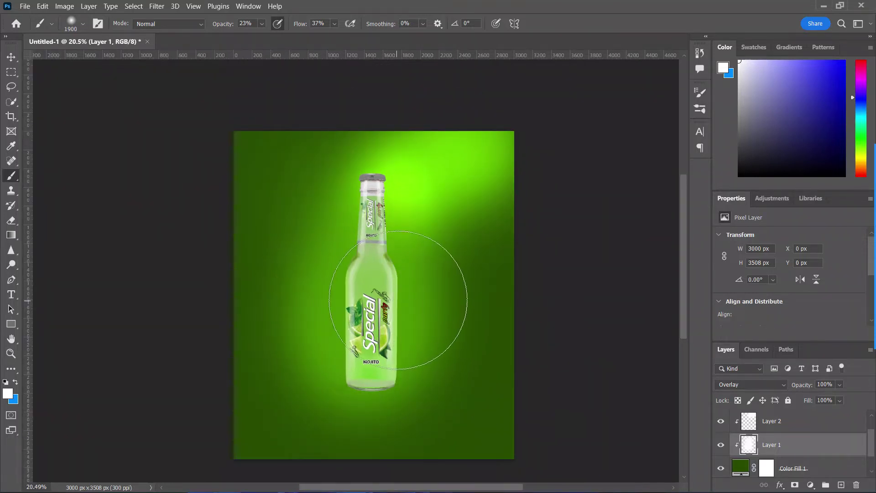
Paint a soft highlight on Layer 2, then select the Bottle layer
key("alt+bracketright")
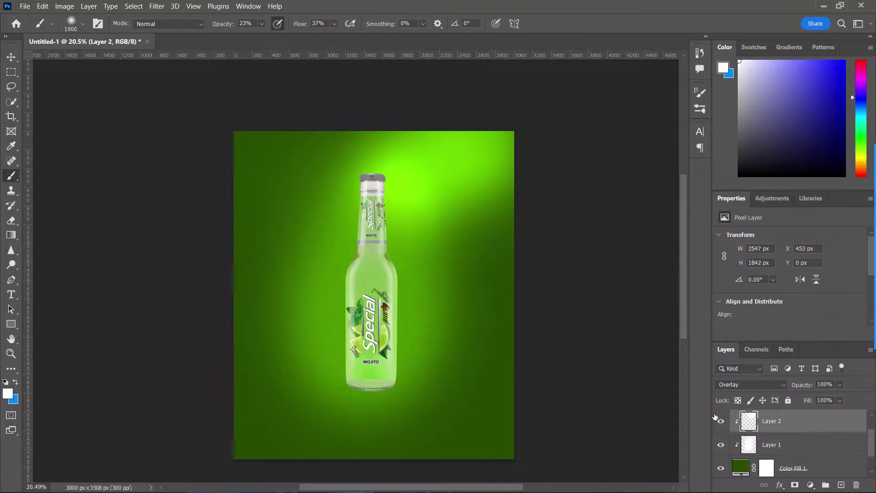
left_click_drag(386, 274, 364, 293)
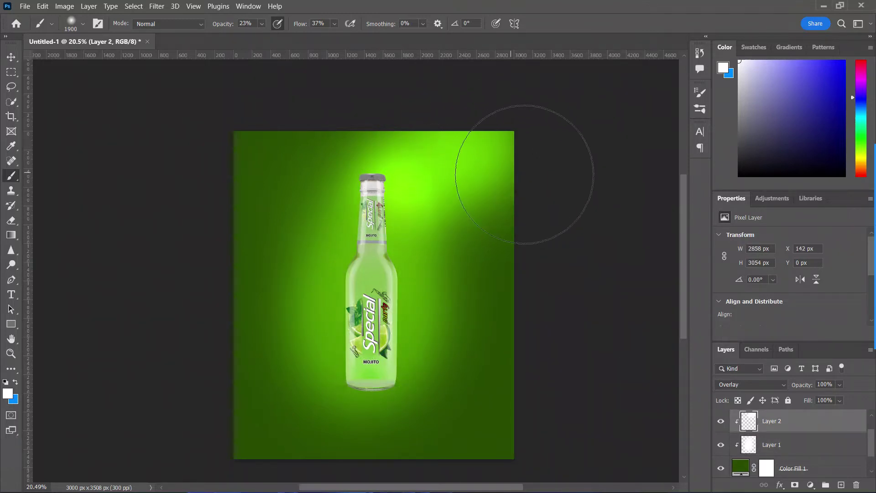
scroll(417, 328, "down", 1)
scroll(416, 327, "up", 2)
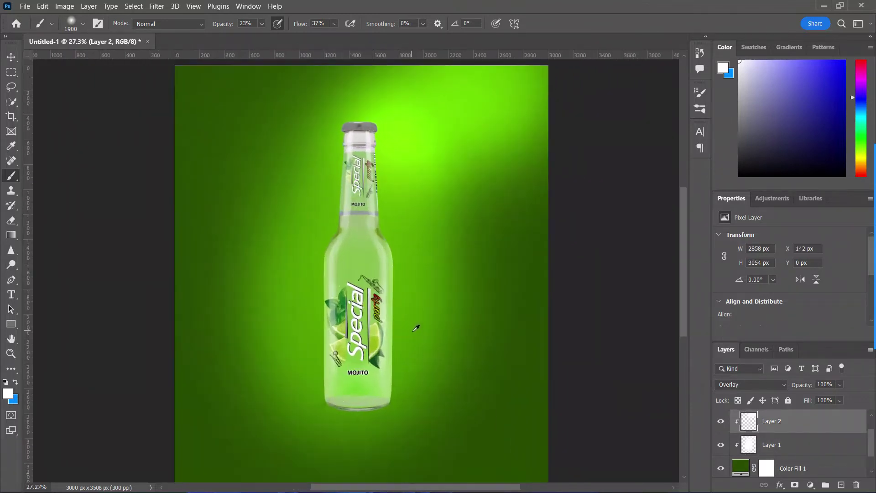
scroll(417, 339, "down", 1)
left_click(766, 444)
scroll(766, 448, "up", 1)
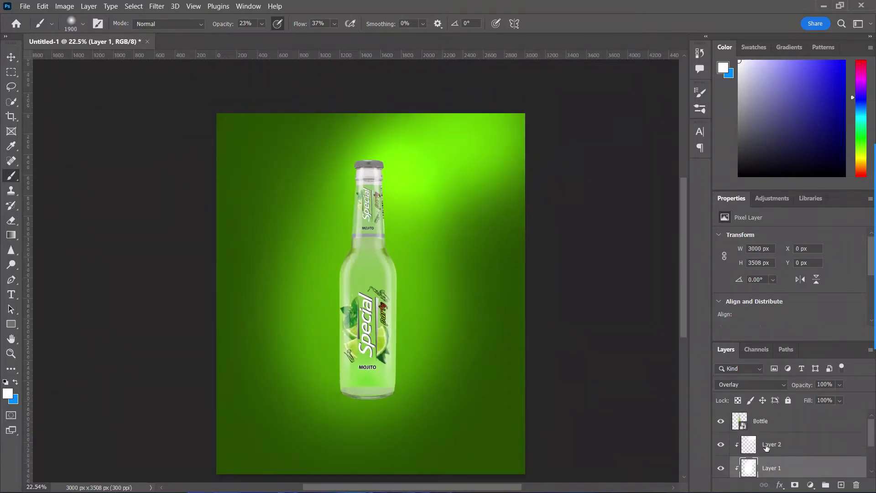
left_click(752, 432)
scroll(760, 445, "down", 2)
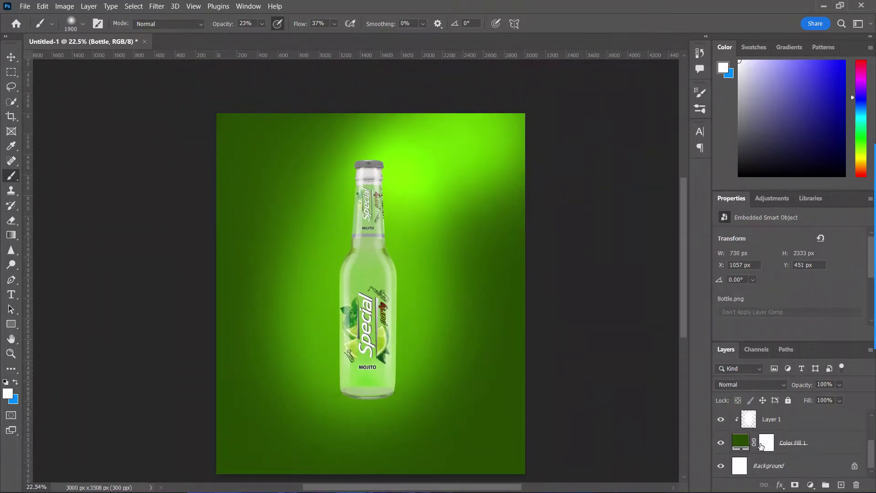
Camera Raw the bottle: lower exposure, raise whites, Clarity +16, Texture -10, Dehaze +50
key("ctrl+shift+a")
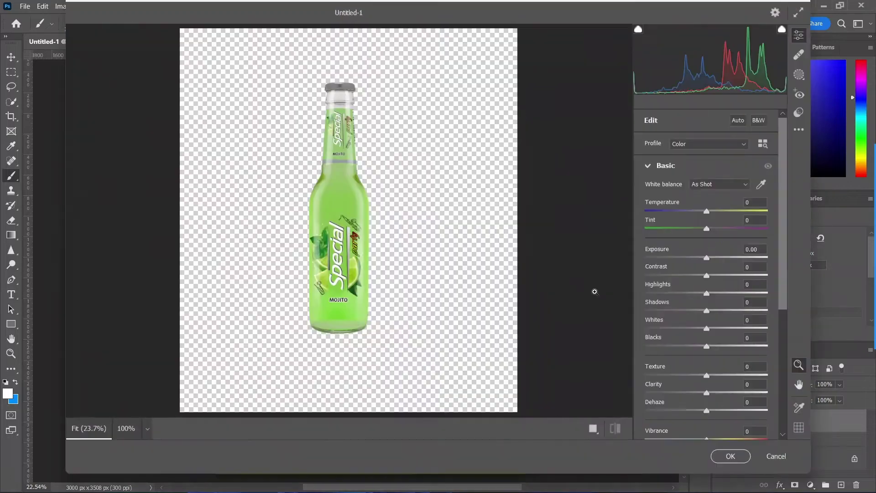
left_click_drag(712, 224, 702, 231)
double_click(701, 228)
mouse_move(706, 257)
left_mouse_down()
mouse_move(698, 275)
mouse_move(702, 258)
left_mouse_up()
mouse_move(706, 328)
left_mouse_down()
mouse_move(741, 328)
mouse_move(718, 328)
mouse_move(696, 309)
mouse_move(718, 293)
left_mouse_up()
mouse_move(706, 392)
left_mouse_down()
mouse_move(715, 392)
mouse_move(699, 375)
left_mouse_up()
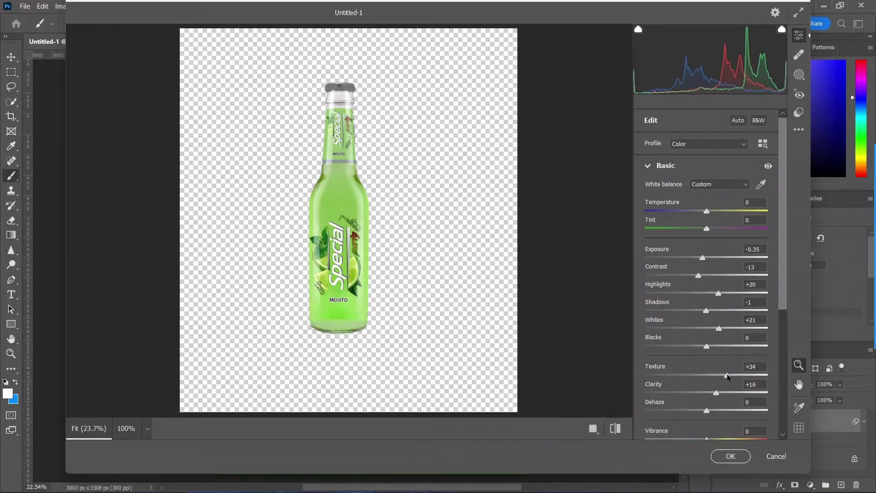
left_click_drag(706, 410, 737, 409)
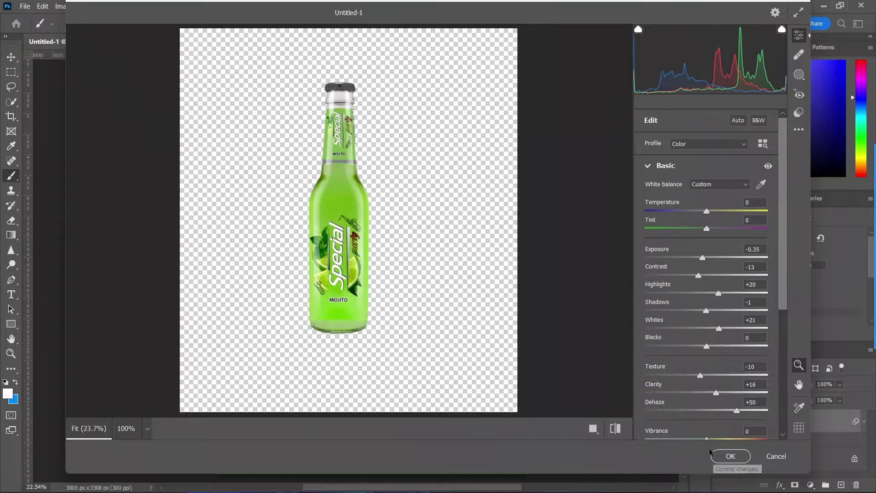
left_click(731, 456)
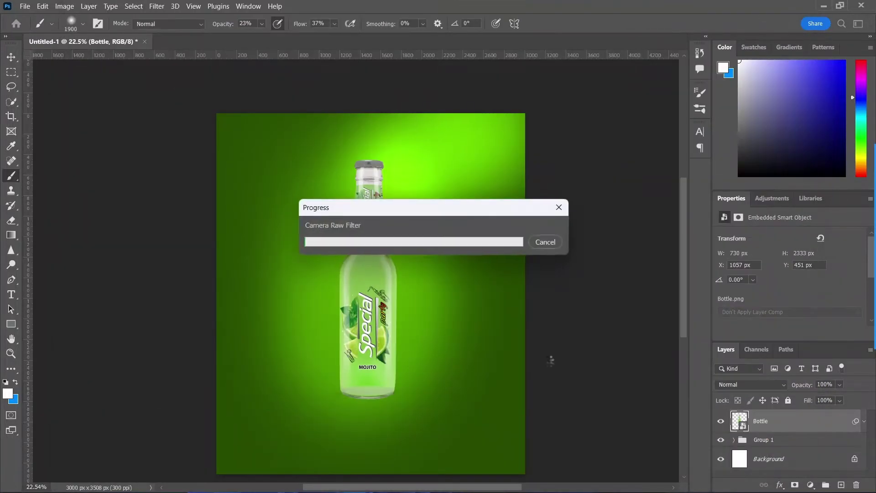
scroll(405, 329, "up", 1)
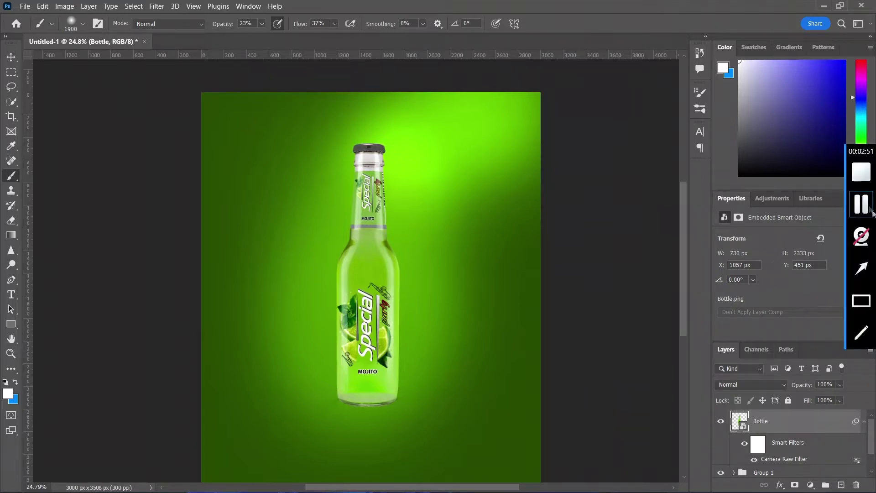
Add a Curves adjustment clipped to the bottle with its top point lowered to darken it
left_click(810, 485)
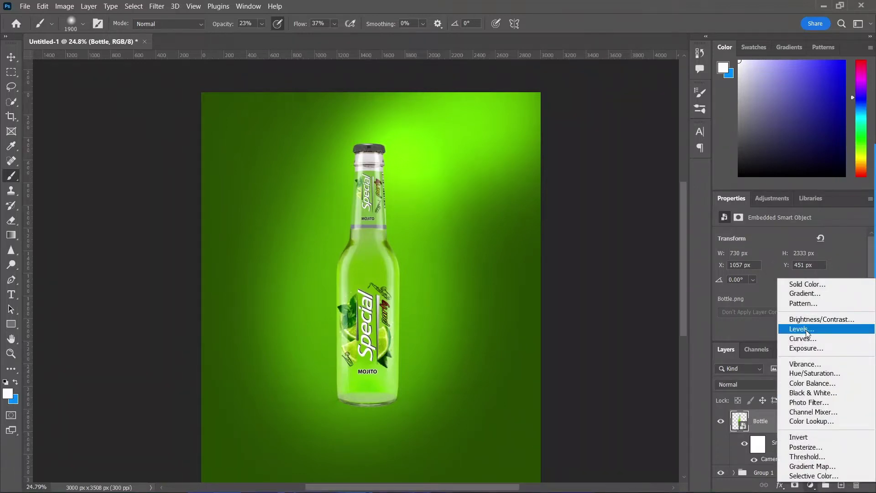
left_click(805, 337)
left_click(788, 334)
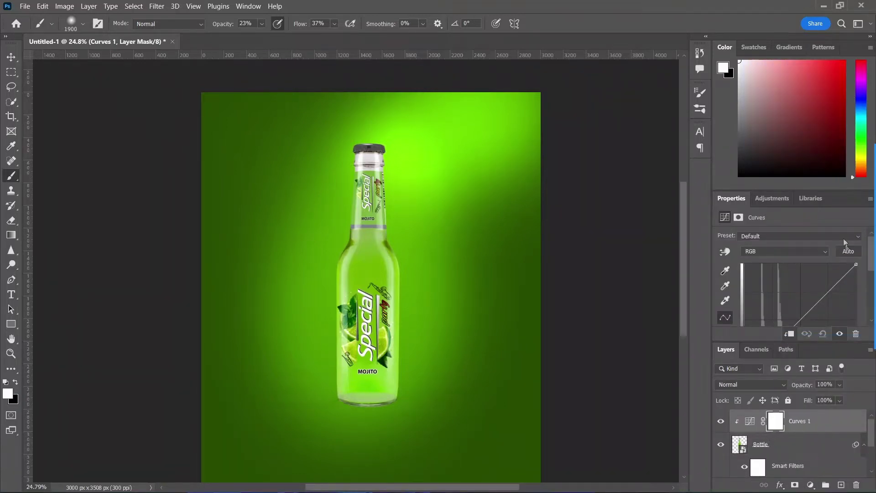
left_click_drag(826, 189, 826, 115)
mouse_move(855, 191)
left_mouse_down()
mouse_move(857, 228)
mouse_move(867, 218)
left_mouse_up()
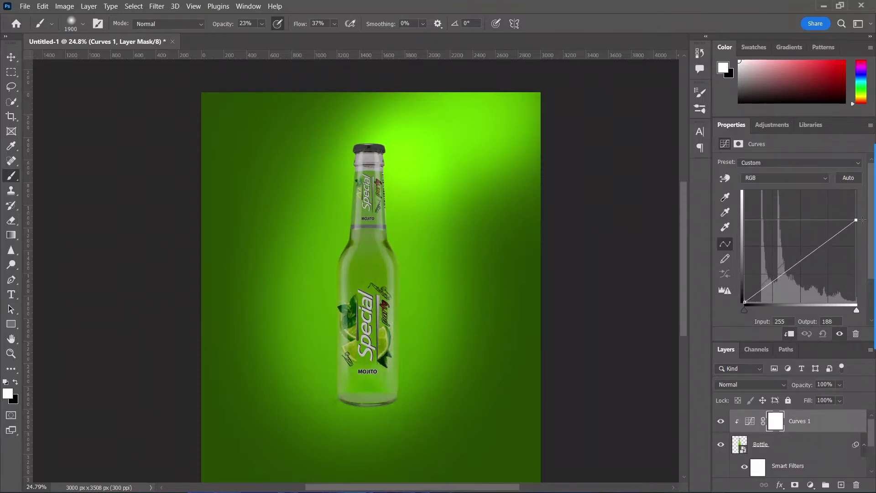
Paint black with a small brush on the Curves 1 mask along the bottle's right edge
left_click(781, 417)
key("x")
key("bracketleft")
key("bracketleft")
key("bracketleft")
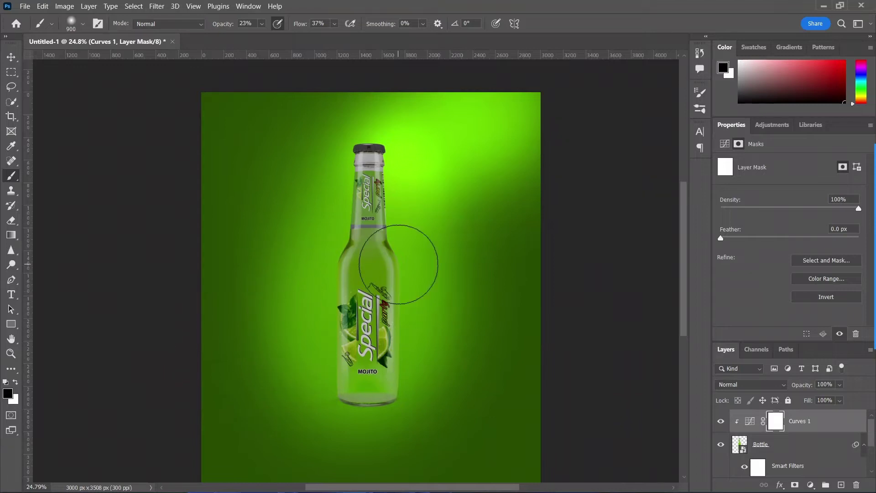
key("bracketleft")
key("bracketleft")
key("bracketleft")
scroll(398, 264, "up", 2)
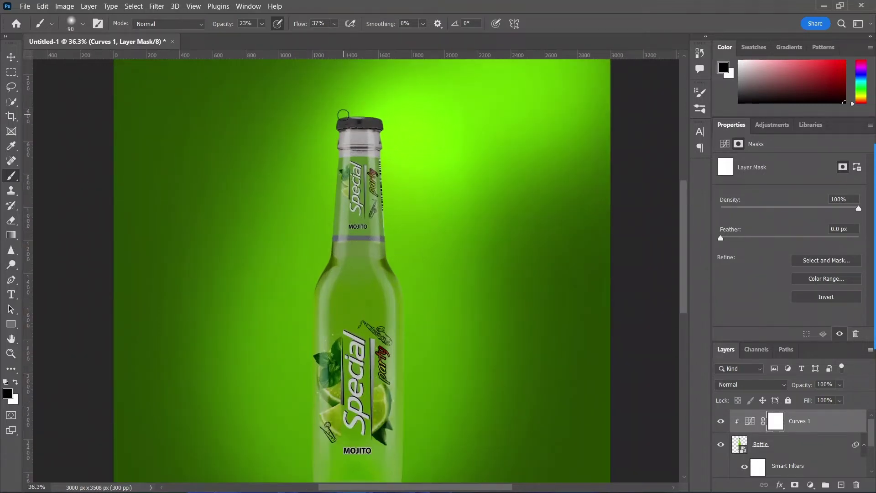
scroll(414, 267, "down", 2)
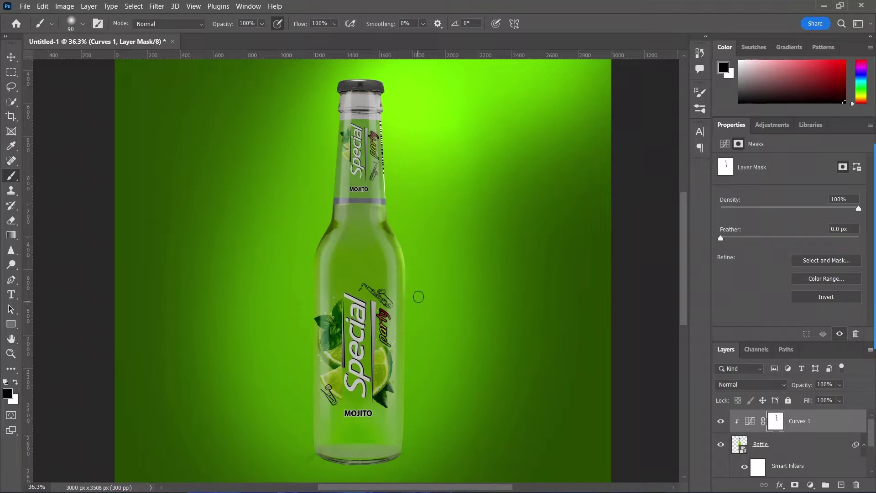
left_click_drag(403, 449, 405, 276)
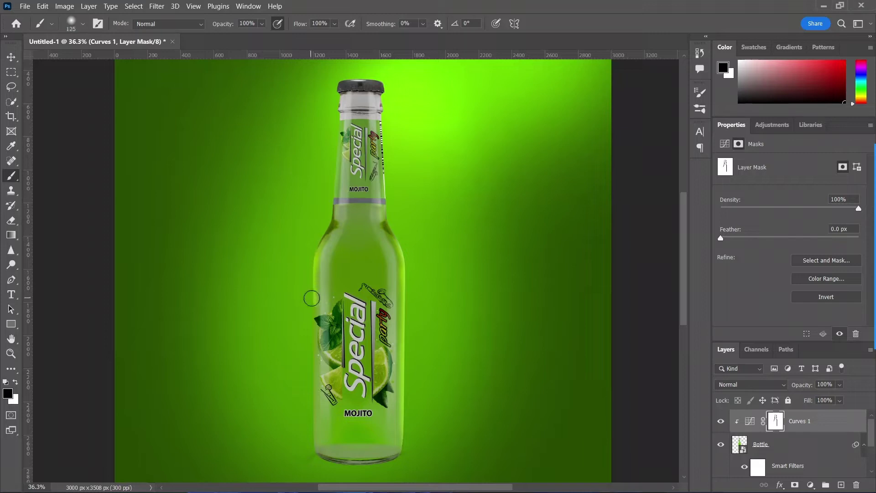
Mask out the darkening on the bottle's left edge, bottom and right edge up to the neck
key("bracketright")
left_click_drag(307, 303, 365, 470)
scroll(360, 433, "down", 1, "alt")
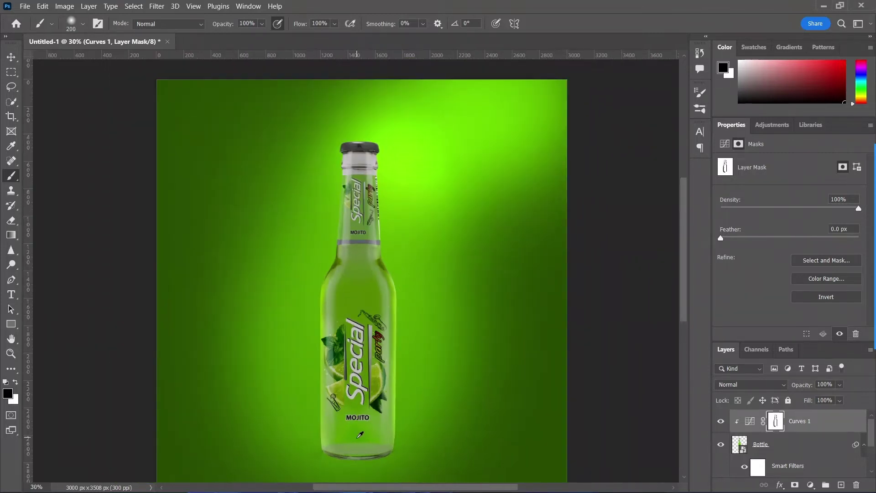
left_click_drag(392, 264, 384, 162)
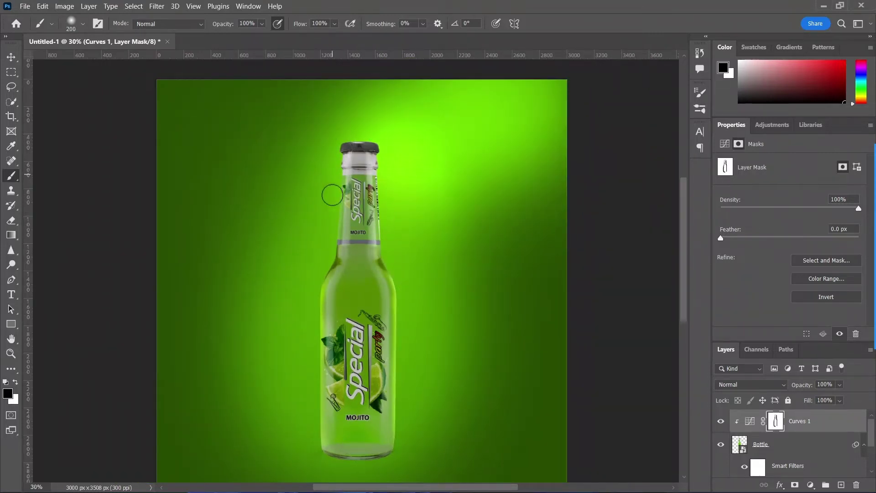
left_click(771, 446)
left_click(794, 484)
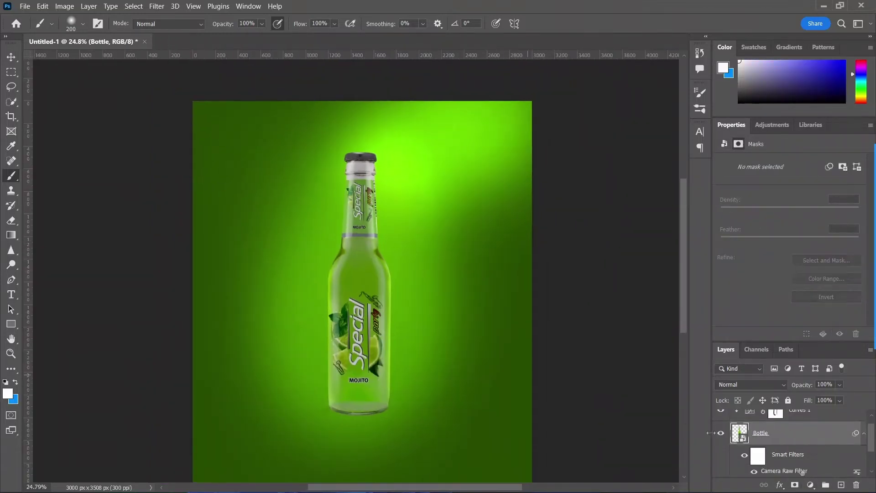
Add a bright green Solid Color fill layer above the bottle
scroll(744, 450, "up", 1)
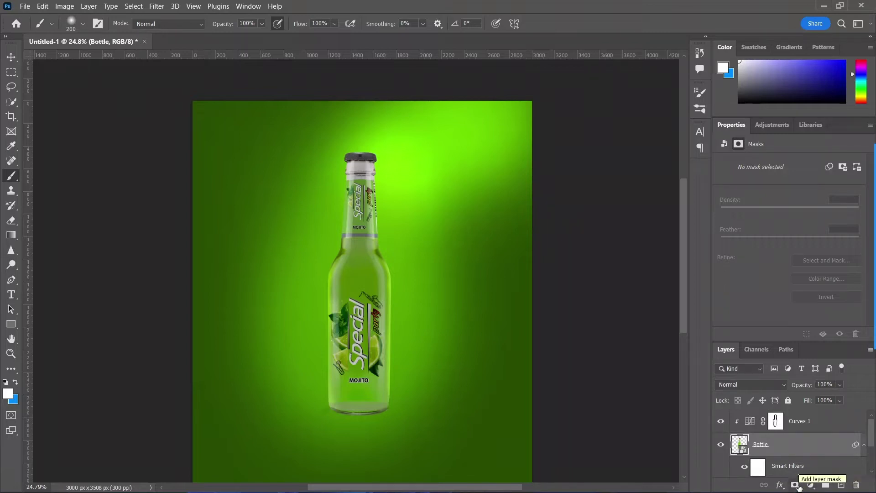
left_click(796, 486, "ctrl")
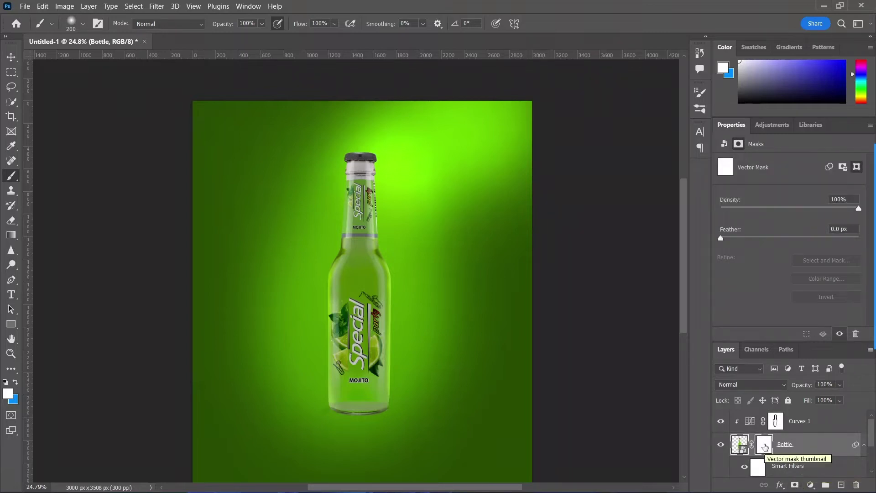
key("ctrl+z")
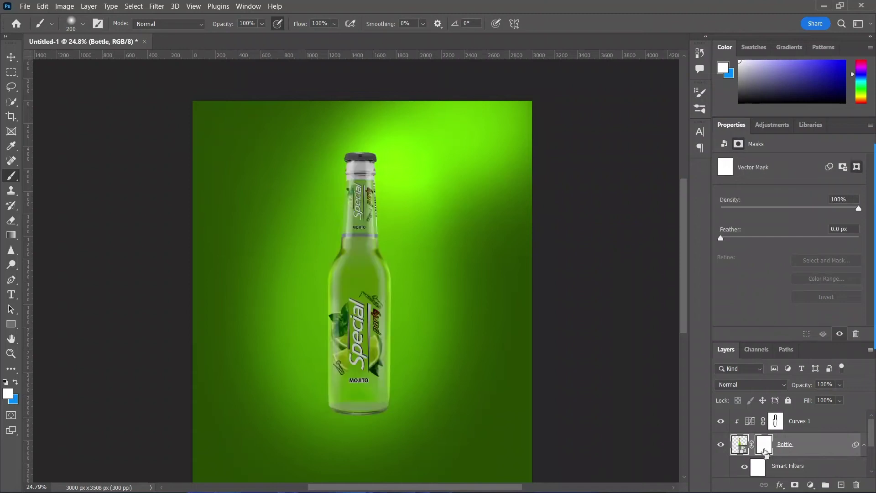
left_click(812, 485)
left_click(794, 284)
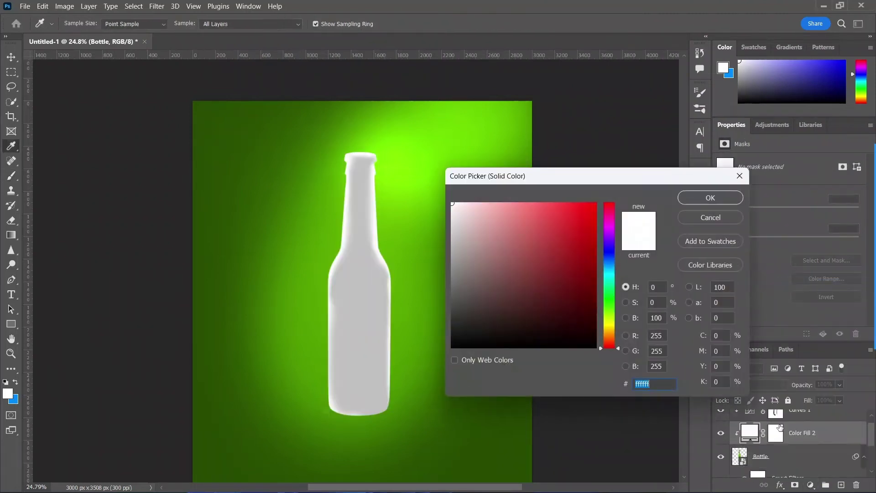
left_click(609, 300)
left_click(596, 217)
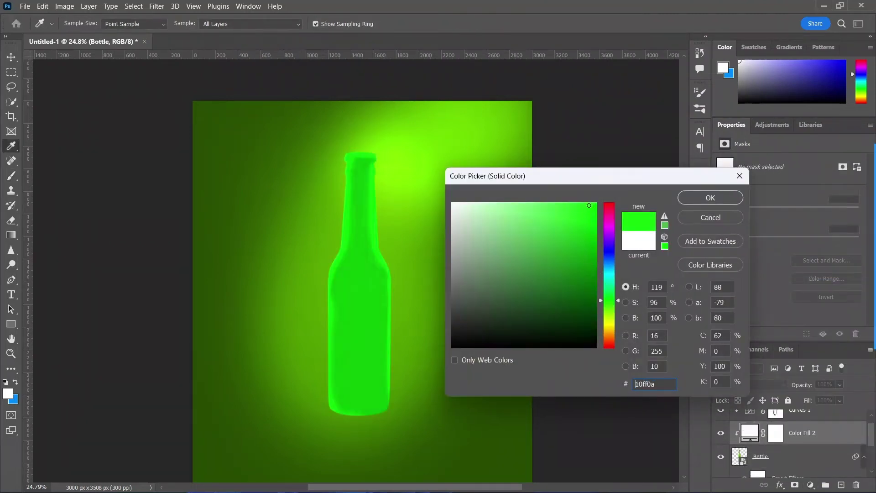
left_click(710, 198)
Invert the green fill's mask and set up a white brush to paint the neck
key("b")
key("ctrl+i")
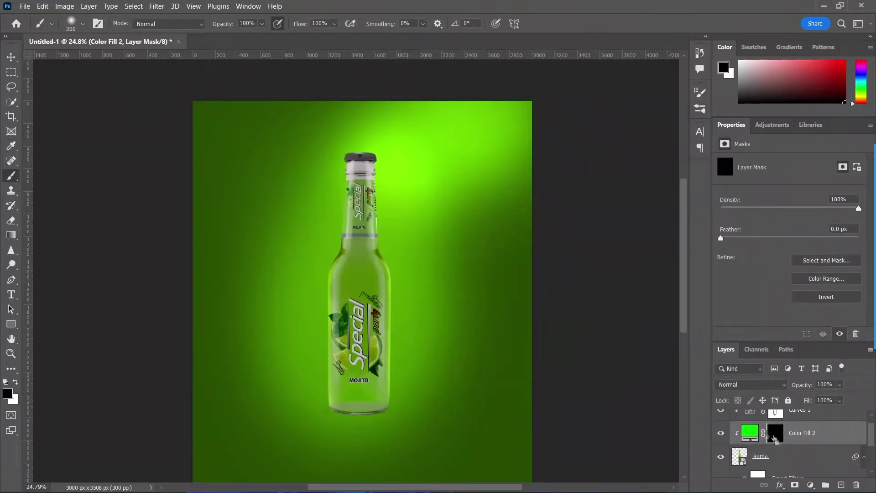
scroll(398, 295, "up", 1)
key("x")
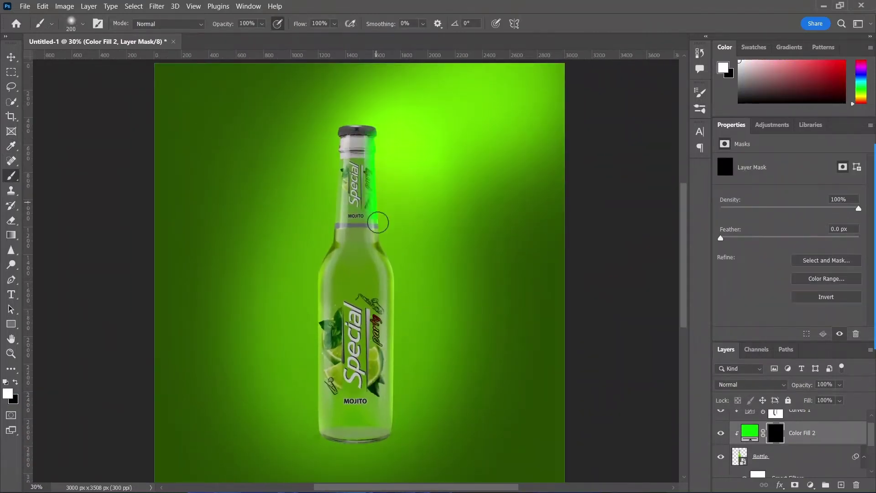
scroll(373, 165, "up", 1)
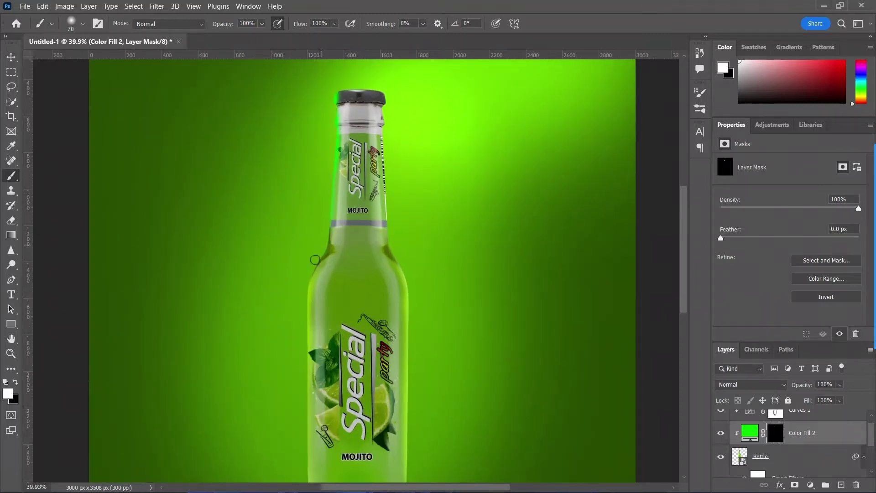
scroll(317, 295, "down", 2)
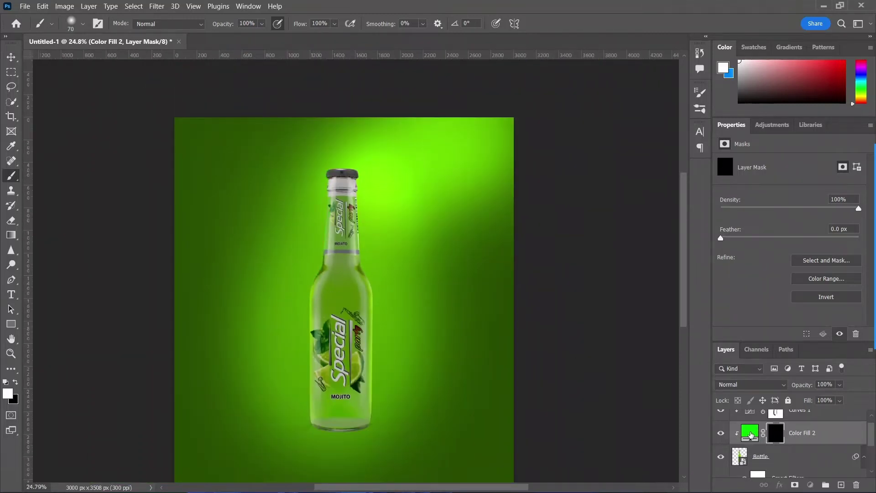
Resample the fill colour from the canvas as #61b600 and flip the bottle copy upside down
double_click(750, 435)
left_click(402, 235)
left_click(692, 197)
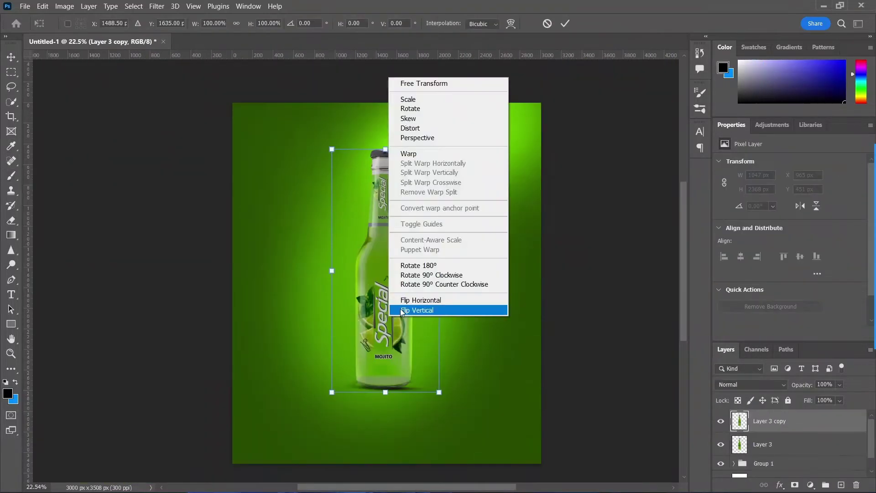
left_click(445, 307)
Move the flipped bottle copy down beneath the bottle as a reflection
left_click_drag(390, 283, 395, 444)
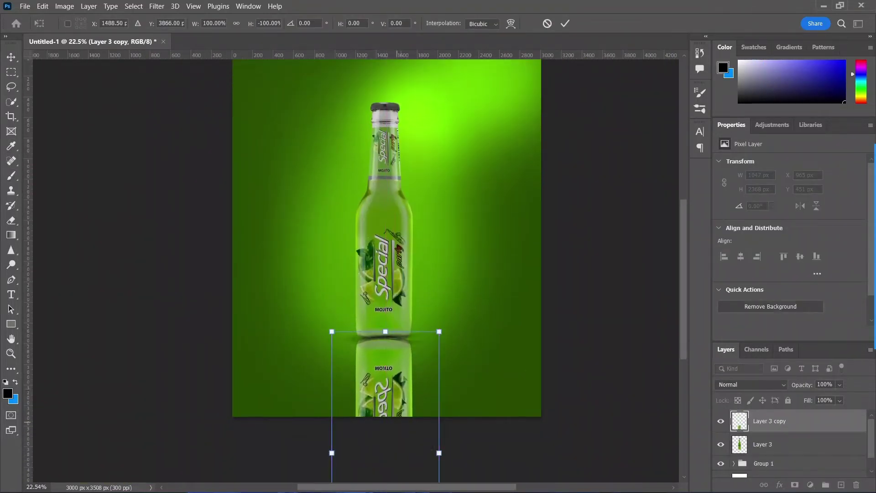
scroll(388, 352, "up", 3)
scroll(388, 351, "up", 2)
left_click_drag(387, 341, 387, 351)
Warp the reflection, raising its top corners so it hugs the bottle base
right_click(408, 351)
left_click(426, 188)
left_click_drag(498, 323, 500, 304)
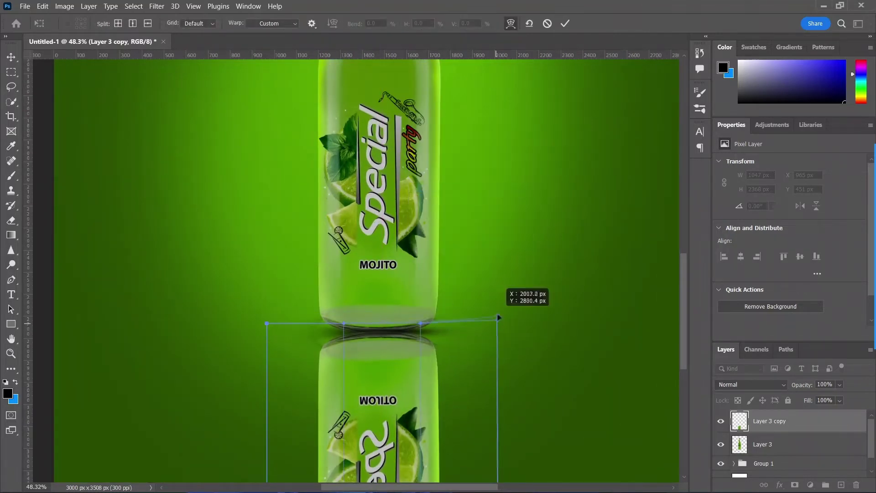
left_click_drag(267, 324, 276, 302)
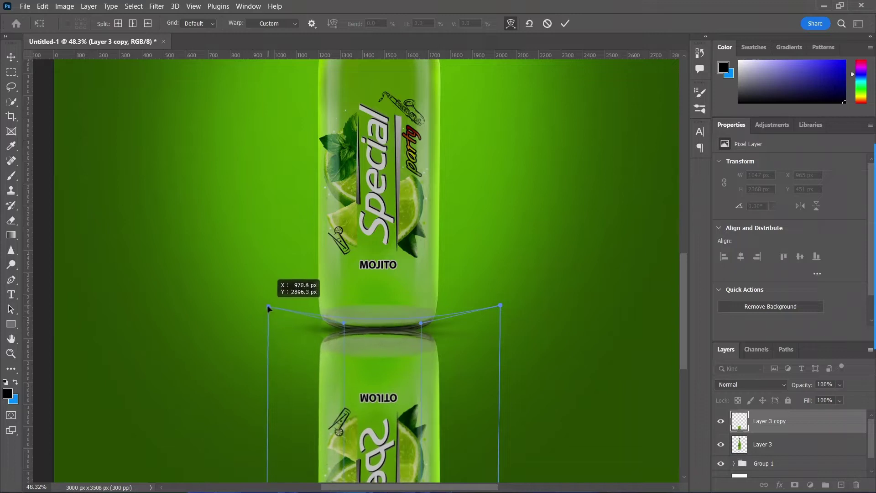
left_click_drag(392, 346, 391, 353)
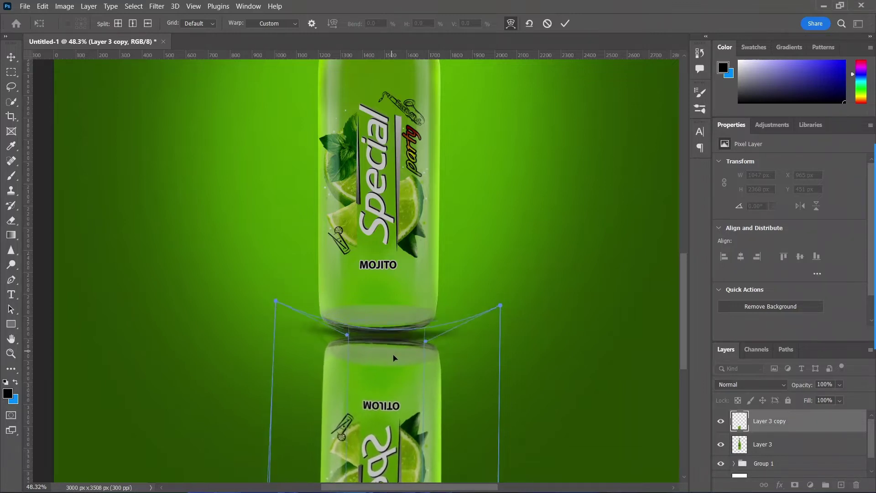
scroll(433, 375, "down", 5)
key("alt+space")
key("Escape")
key("Return")
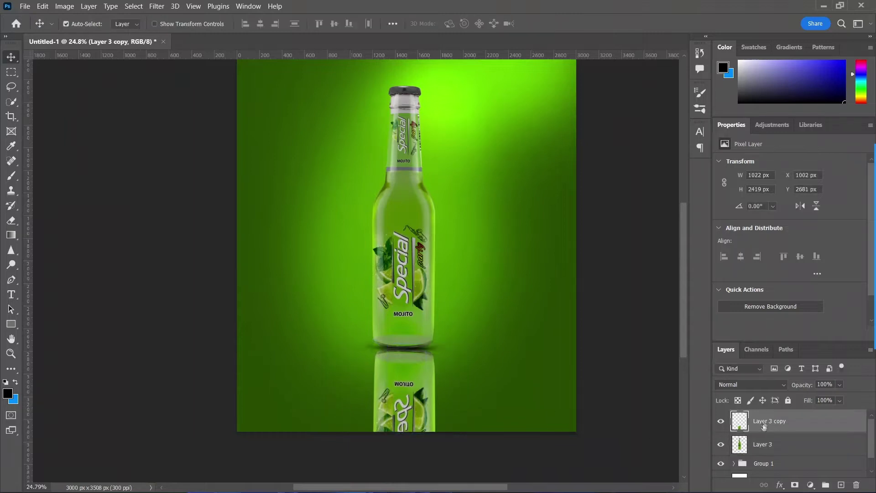
Fade the reflection via an inverted mask and 1700 px soft white brush, then shrink the placed lime
left_click(796, 485)
key("ctrl+i")
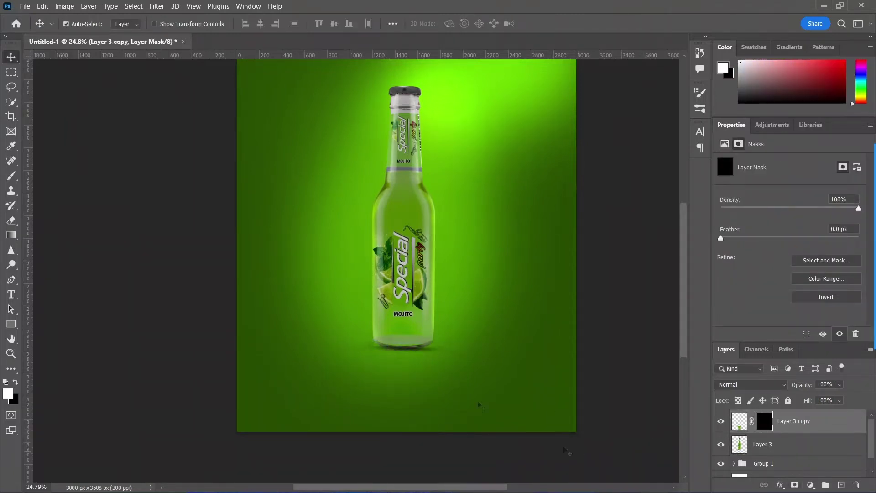
key("b")
right_click(390, 294)
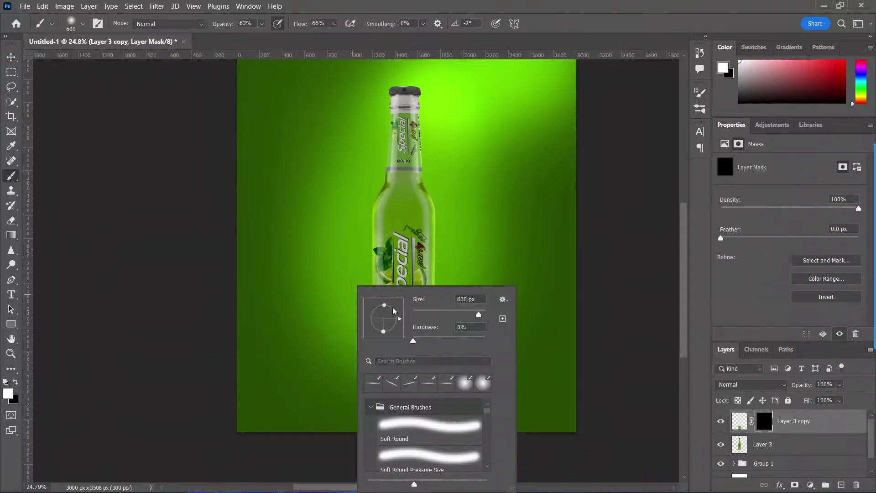
key("Return")
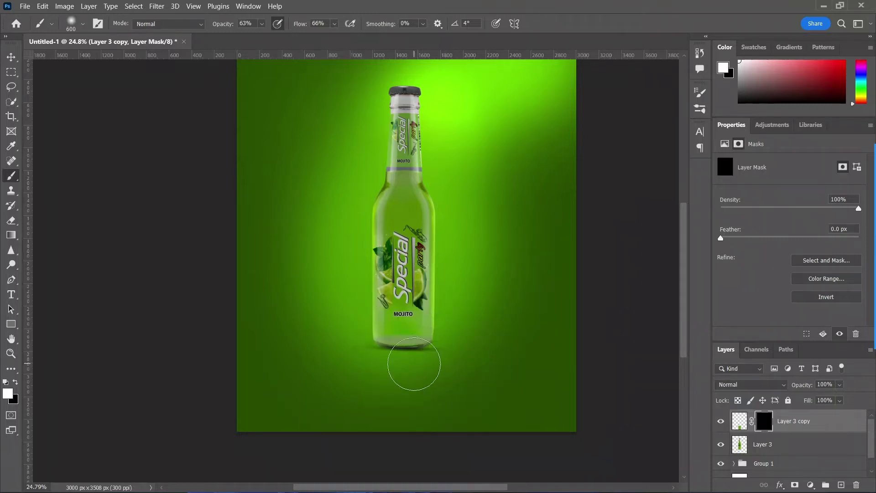
key("bracketright")
key("bracketright")
key("bracketright")
key("bracketright")
key("bracketright")
key("bracketright")
left_click_drag(384, 326, 400, 287)
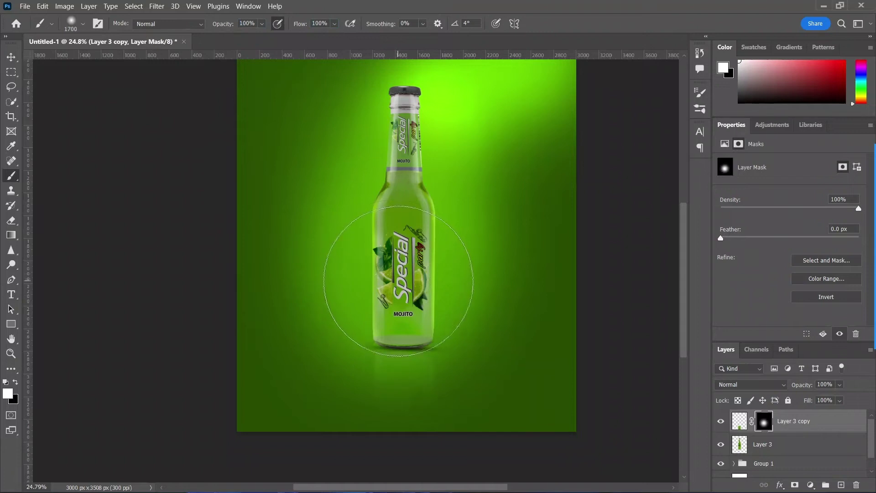
scroll(465, 377, "down", 2)
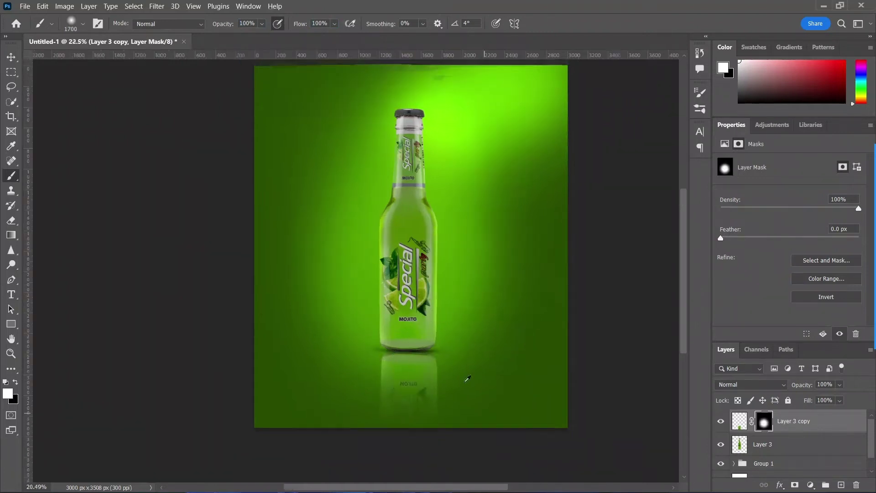
scroll(479, 378, "down", 2)
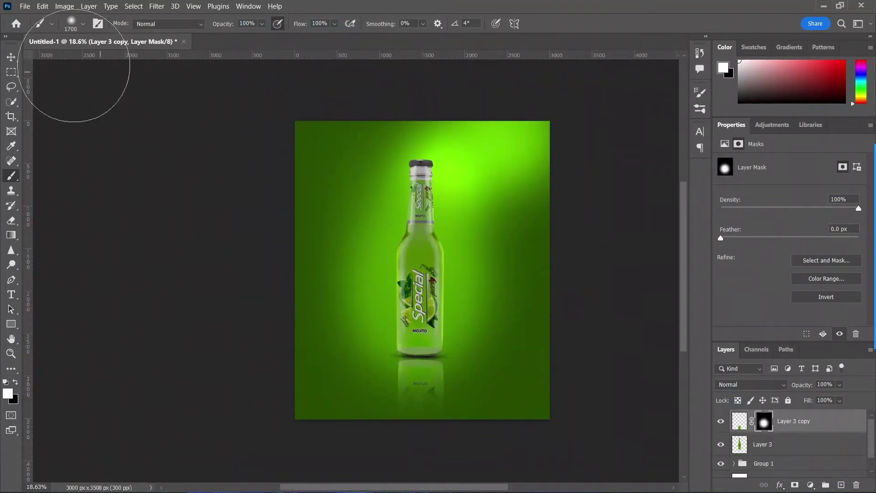
left_click_drag(561, 102, 372, 292)
Scale and position the Lemon 2 limes beside the bottle's base
left_click_drag(330, 359, 453, 318)
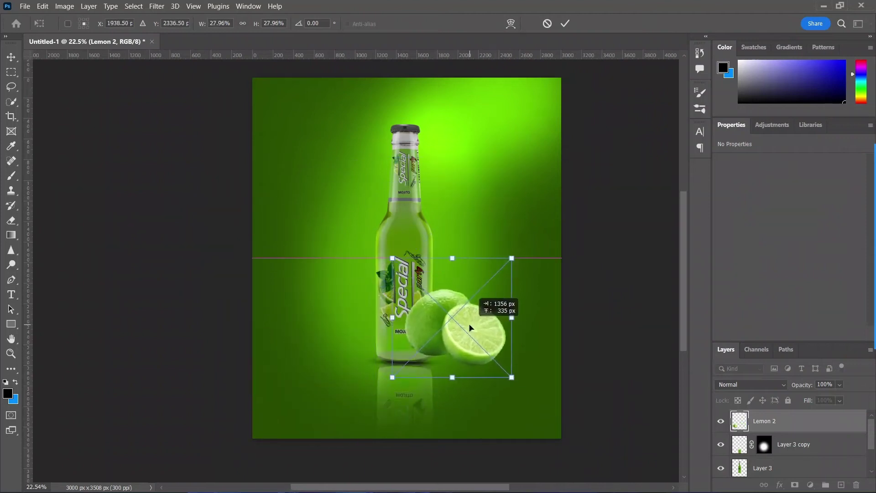
left_click_drag(508, 264, 495, 274)
key("Return")
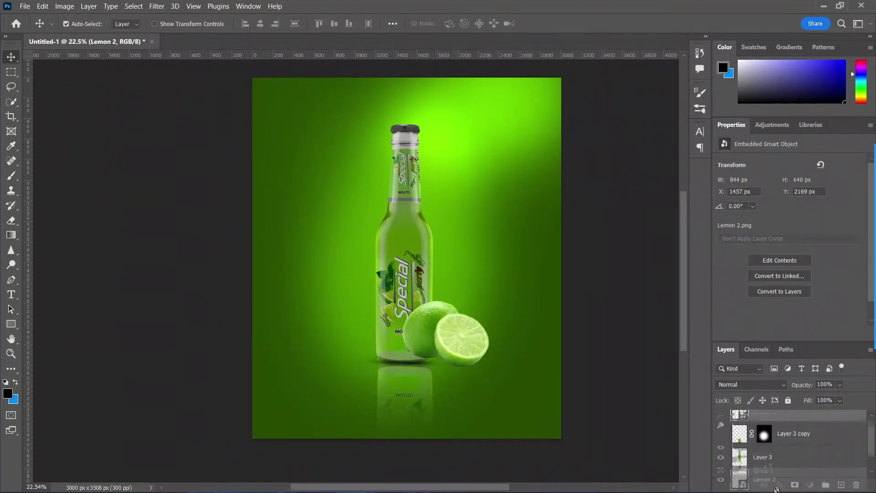
left_click_drag(455, 326, 459, 327)
scroll(474, 343, "up", 3)
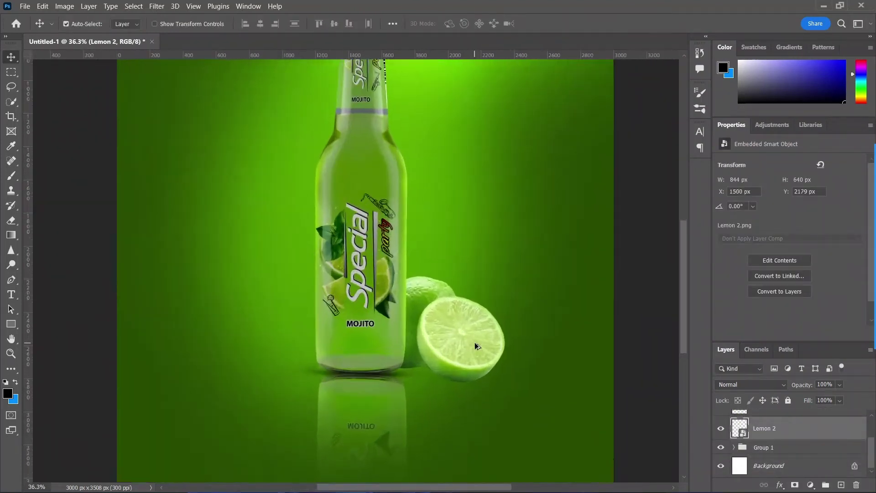
scroll(785, 420, "up", 1)
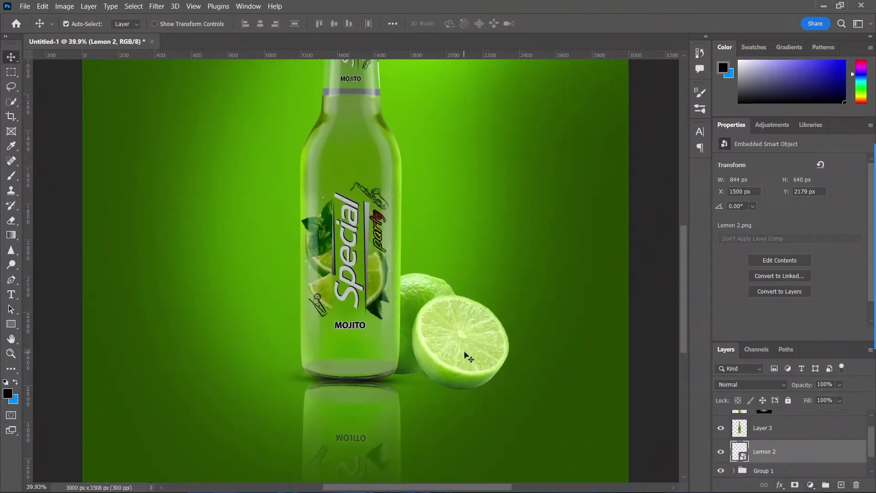
left_click_drag(469, 353, 469, 405)
key("ctrl+z")
Add a Curves adjustment clipped to the limes with highlights lowered to 186
left_click(810, 484)
left_click(794, 336)
left_click_drag(855, 190, 857, 221)
key("ctrl+z")
key("ctrl+alt+g")
left_click_drag(856, 191, 856, 225)
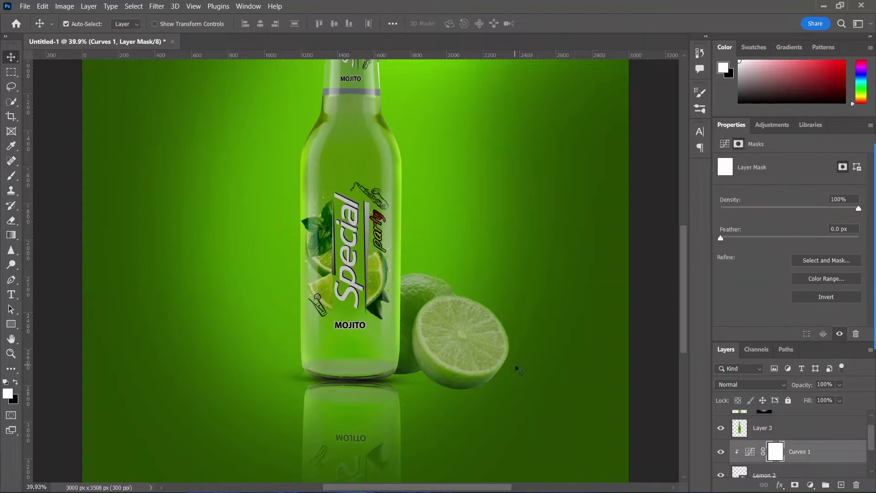
Paint black on the limes' Curves 1 mask to remove darkening along the lime's right edge
key("b")
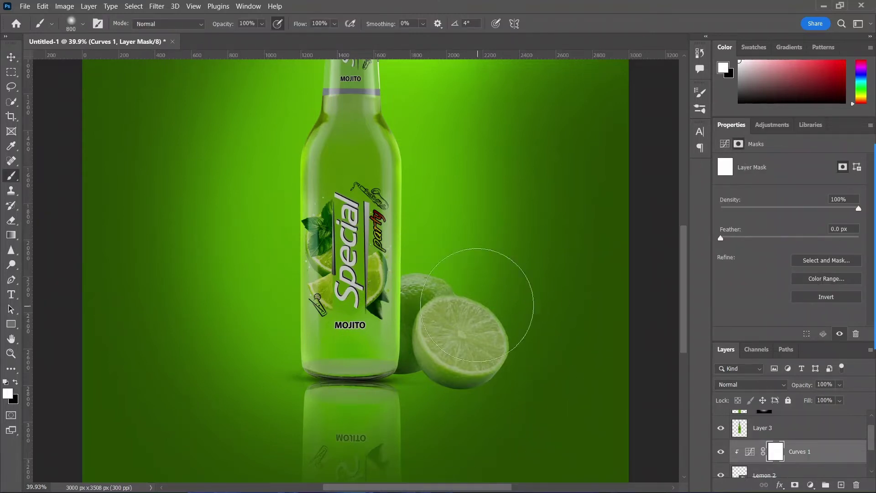
key("x")
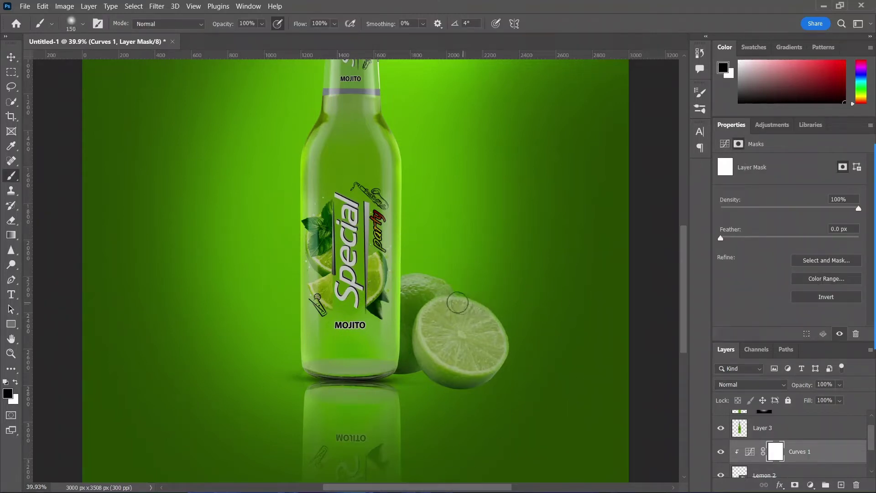
scroll(457, 302, "up", 2)
key("bracketleft")
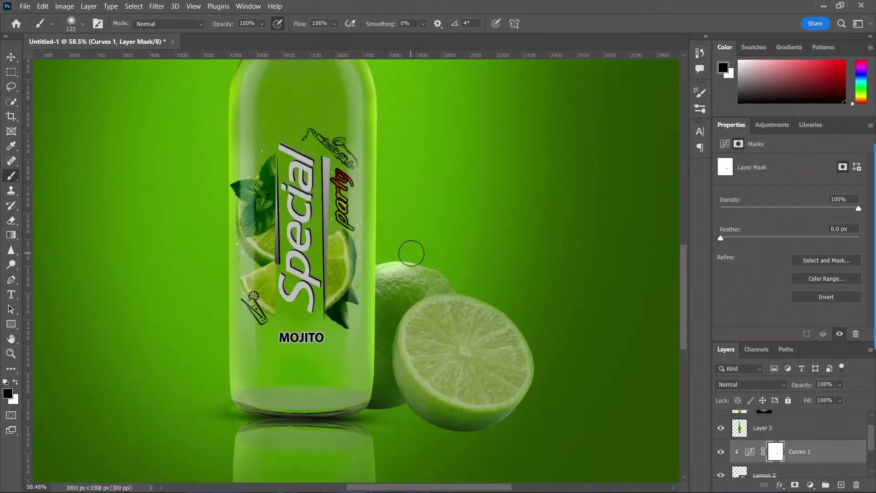
left_click_drag(411, 253, 548, 386)
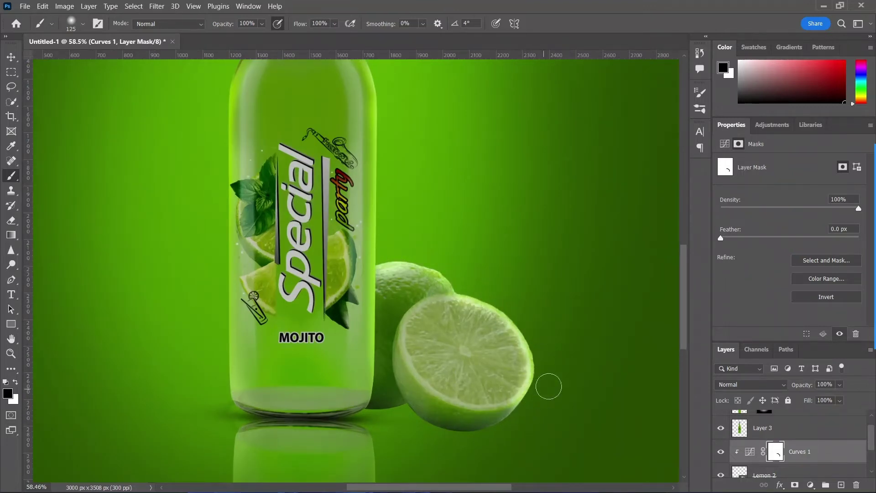
Brighten parts of the front lime half with a smaller brush, then select Layer 3
key("bracketleft")
scroll(517, 386, "down", 2)
scroll(517, 386, "down", 1)
scroll(502, 380, "up", 1)
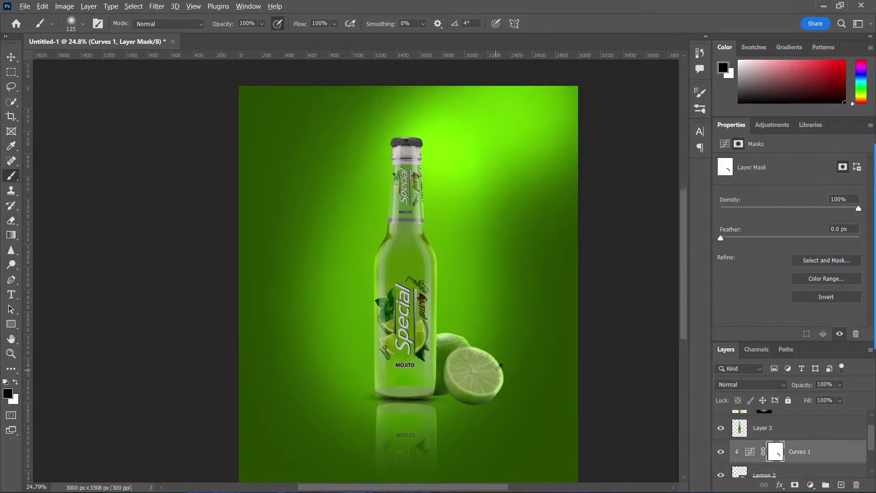
scroll(496, 376, "up", 1)
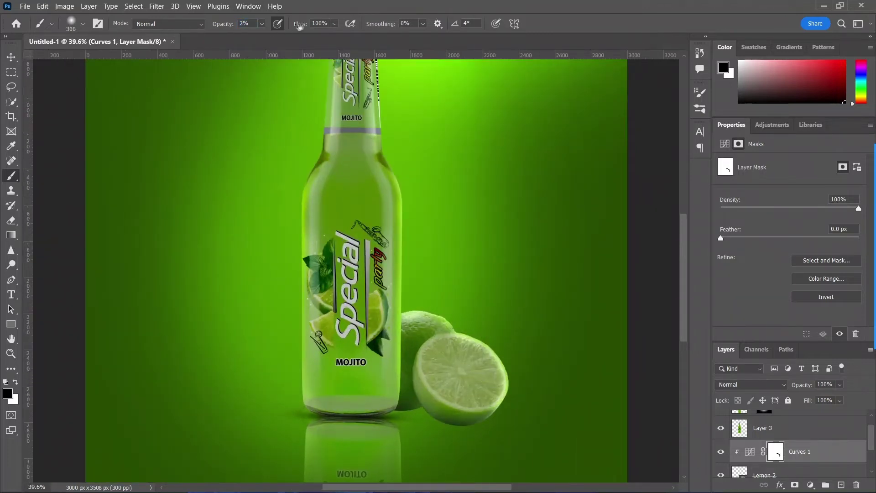
left_click_drag(410, 337, 418, 361)
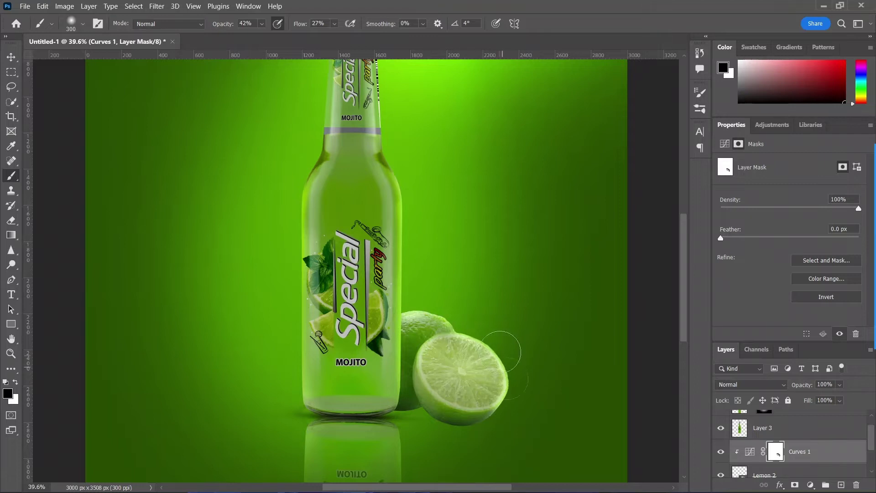
scroll(513, 427, "down", 2)
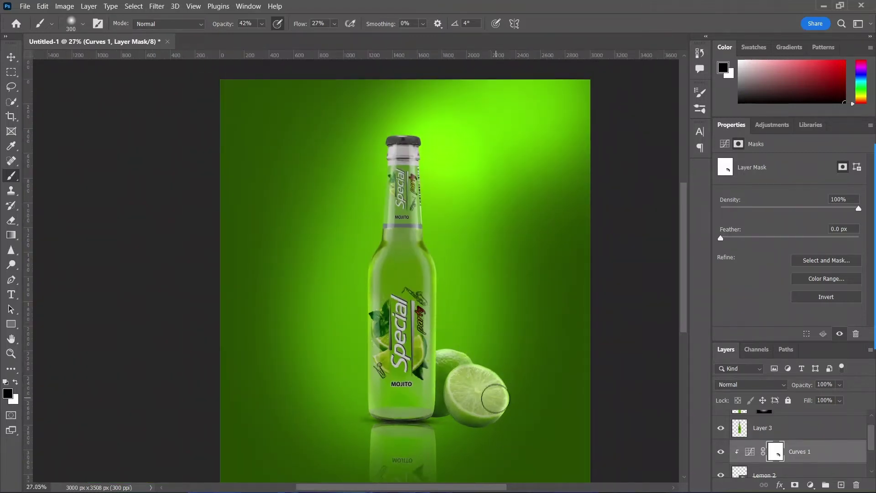
scroll(496, 395, "down", 2)
scroll(472, 413, "up", 1)
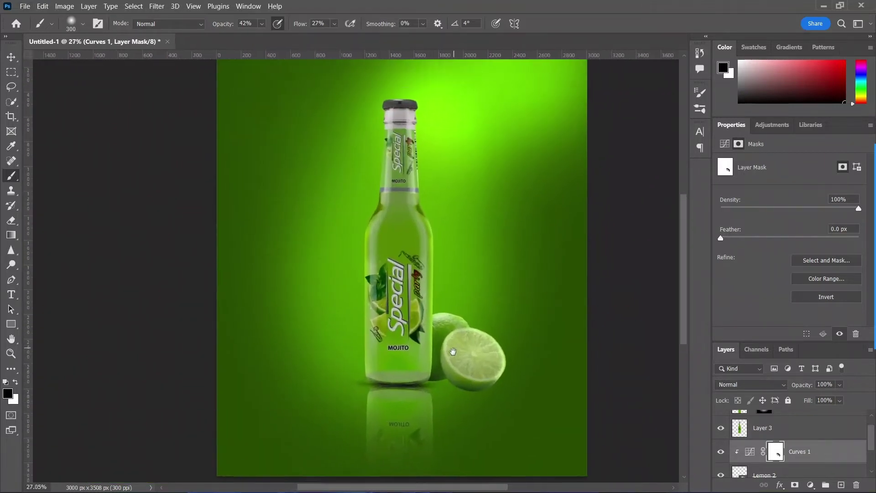
left_click(762, 428)
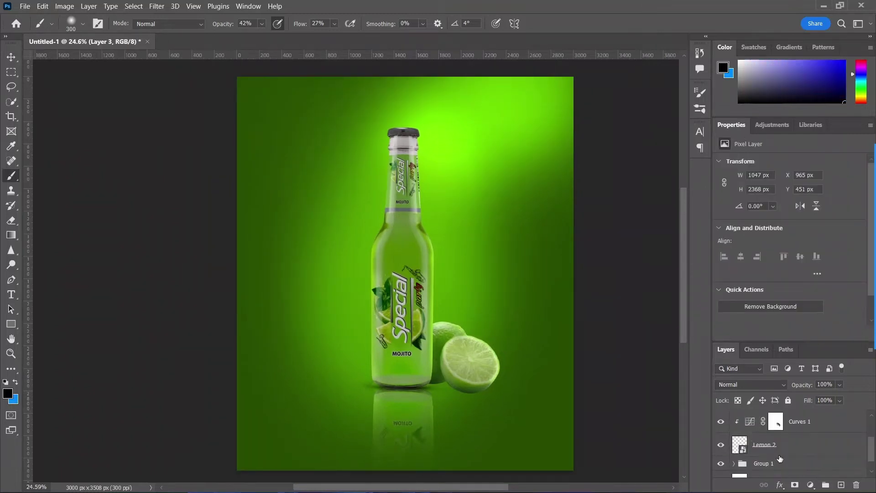
Merge the Lemon 2 layer with Curves 1 into one lime layer
scroll(768, 445, "down", 1)
left_click(768, 445)
key("v")
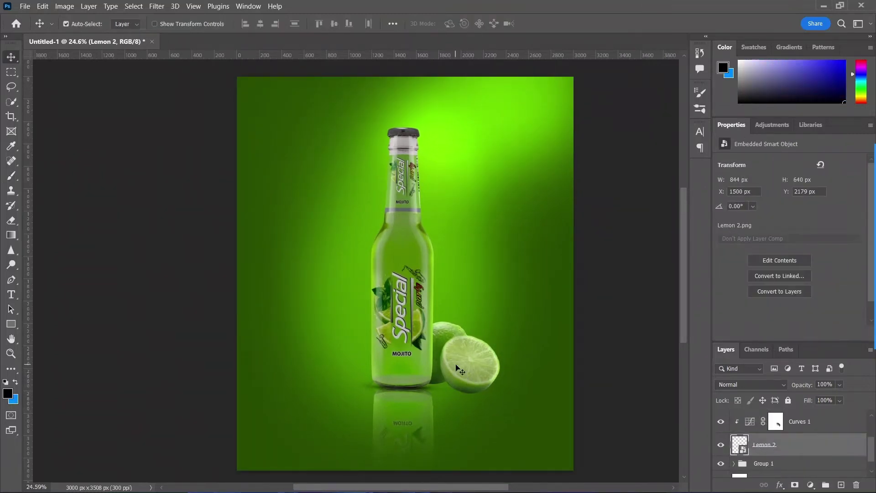
key("ctrl+j")
key("ctrl+z")
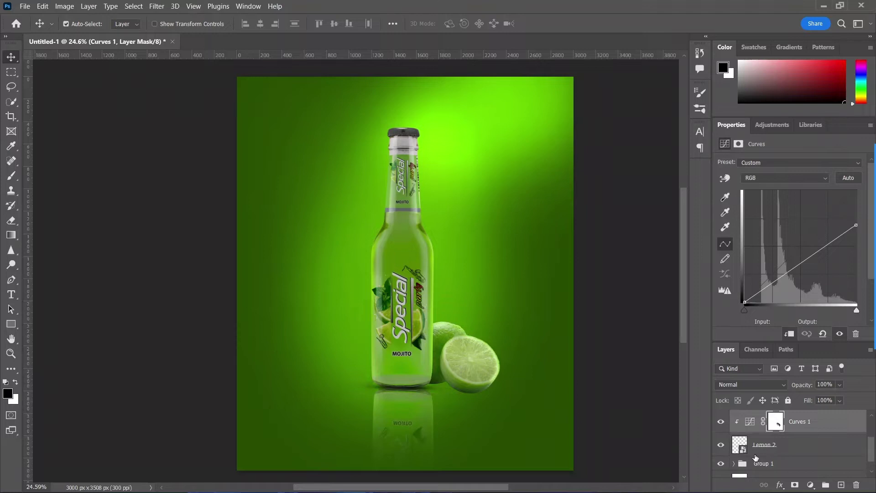
scroll(755, 457, "down", 1)
left_click(807, 424)
scroll(808, 425, "up", 1)
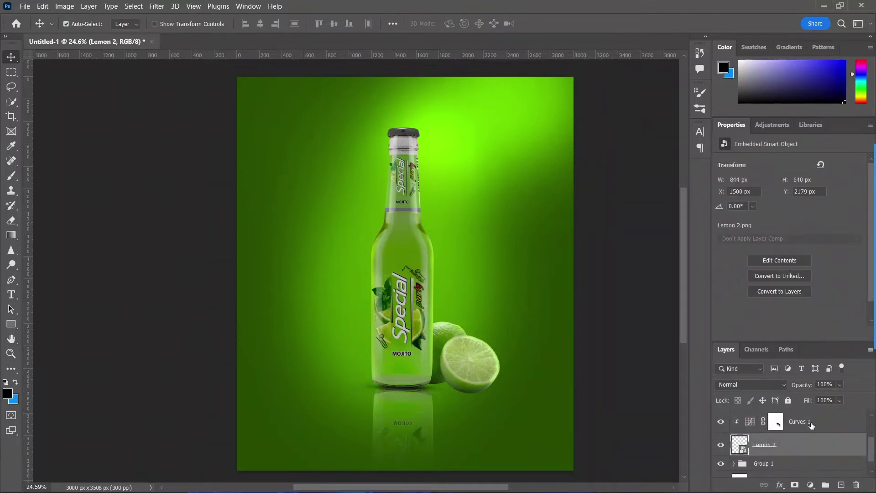
right_click(807, 426)
left_click(753, 401)
Duplicate the lime, flip the copy vertically and move it below the original
left_click_drag(470, 369, 472, 389)
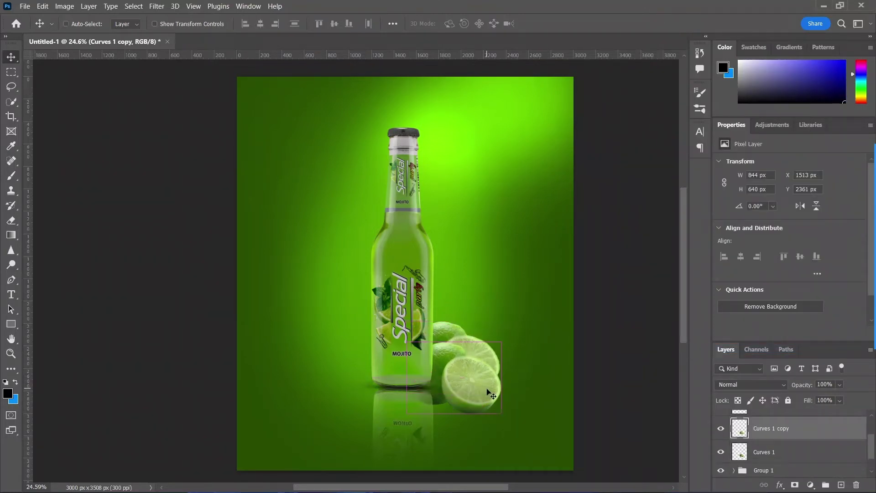
key("ctrl+t")
right_click(468, 387)
left_click(498, 380)
mouse_move(489, 449)
left_mouse_down()
mouse_move(479, 440)
mouse_move(483, 466)
left_mouse_up()
mouse_move(450, 402)
left_mouse_down()
mouse_move(498, 427)
mouse_move(462, 416)
left_mouse_up()
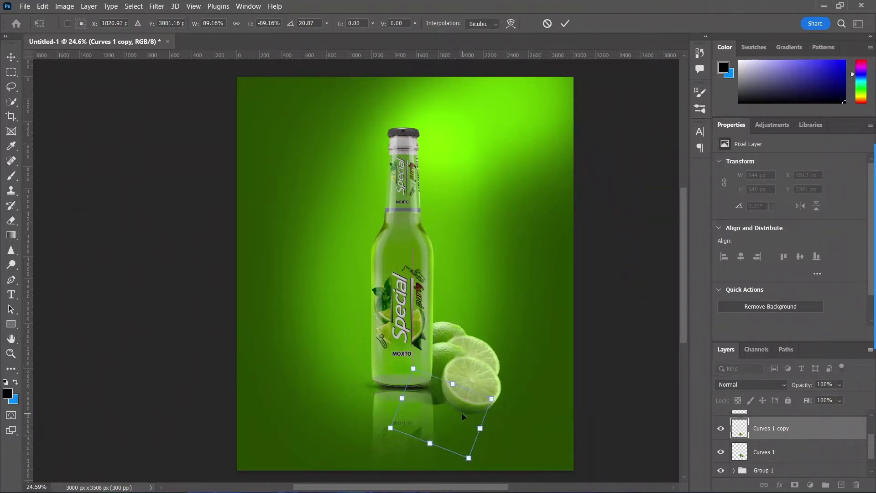
Fine-tune the reflection's size and angle under the lime, then hide it with a mask
mouse_move(497, 438)
left_mouse_down()
mouse_move(467, 466)
mouse_move(503, 443)
left_mouse_up()
left_click_drag(458, 413, 457, 419)
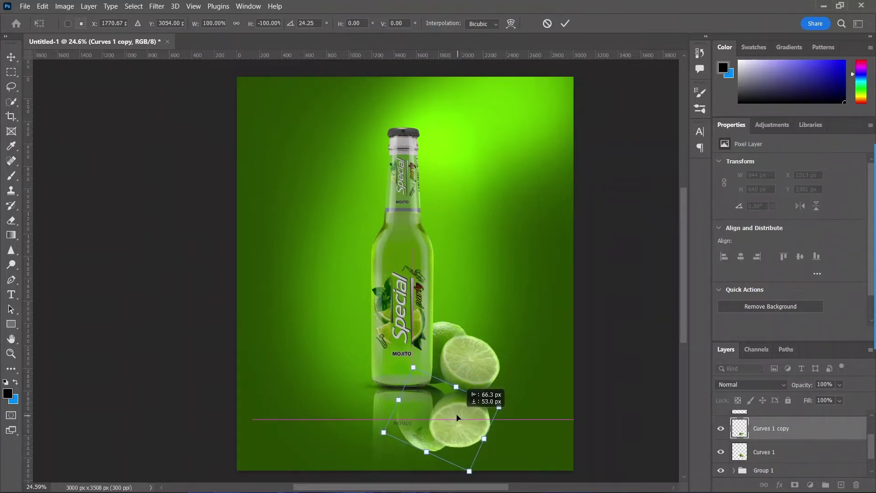
left_click_drag(501, 447, 498, 441)
key("Return")
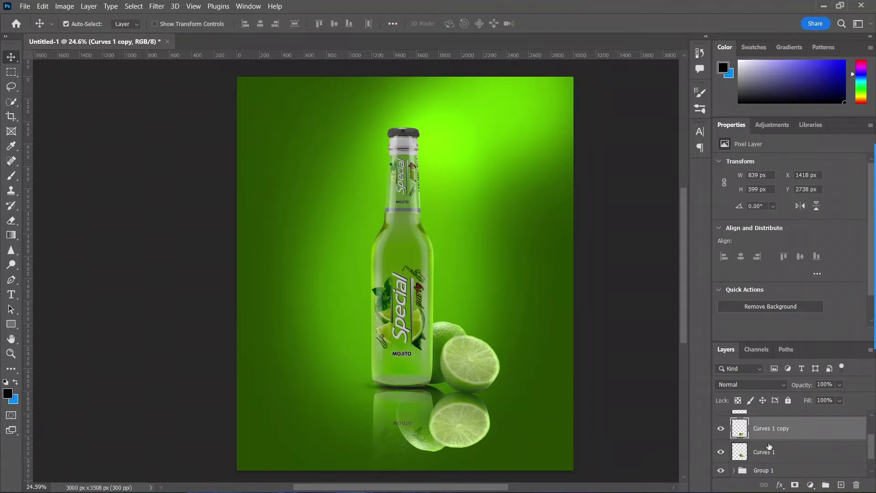
left_click(795, 484)
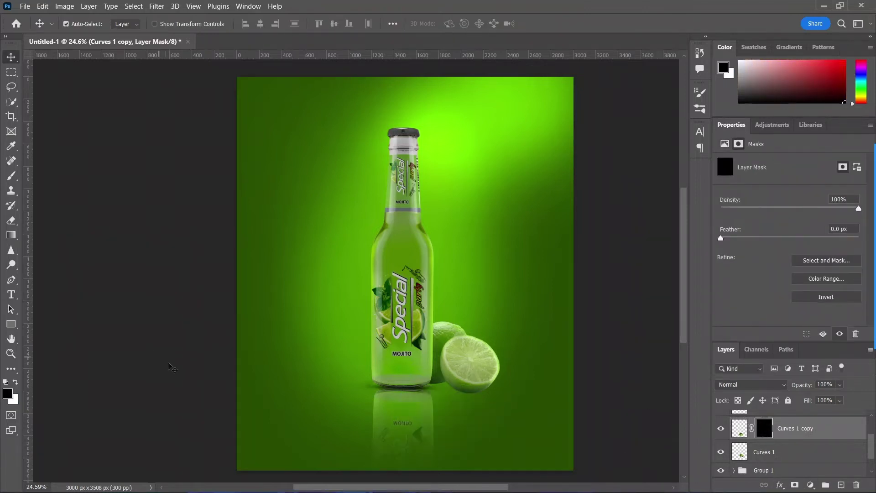
key("b")
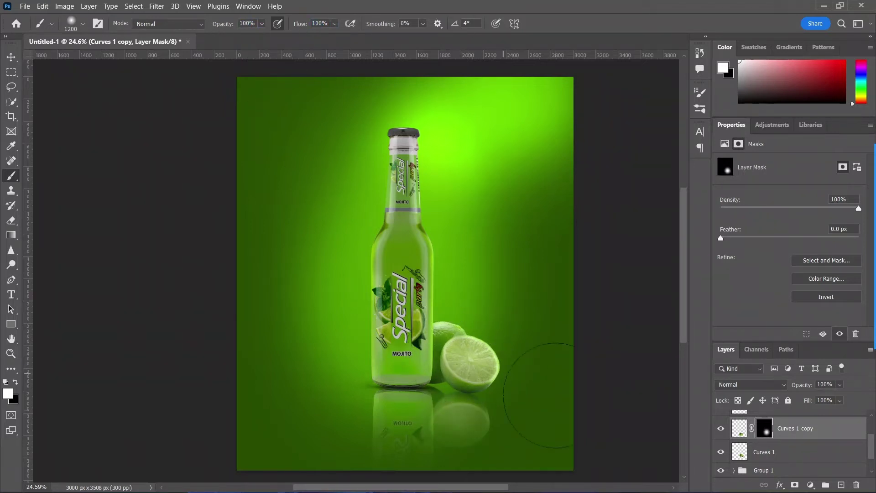
scroll(475, 360, "down", 2)
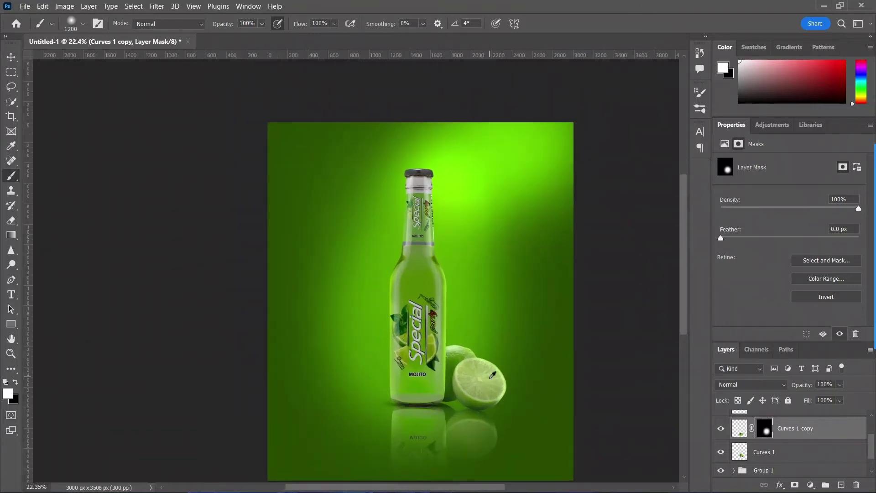
Rotate the Layer 4 mint leaves and set them angled behind the bottle's neck
left_click_drag(530, 337, 363, 356)
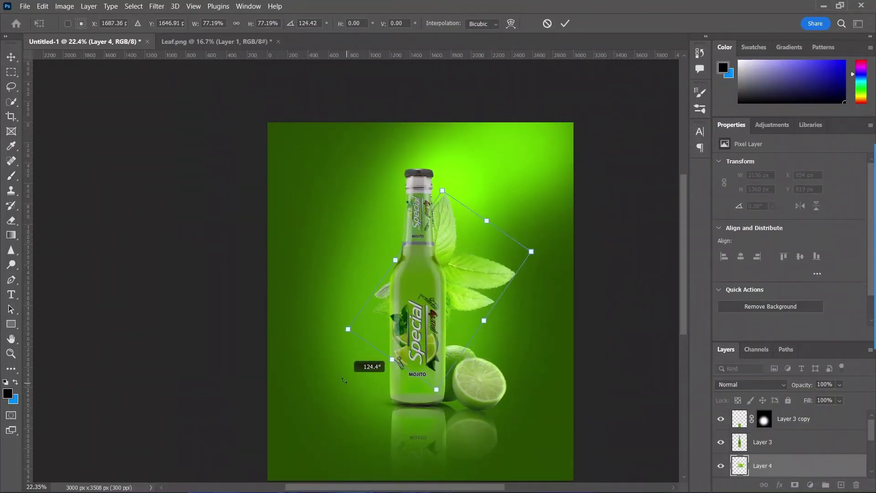
left_click_drag(442, 283, 451, 297)
mouse_move(516, 347)
left_mouse_down()
mouse_move(510, 357)
mouse_move(383, 269)
left_mouse_up()
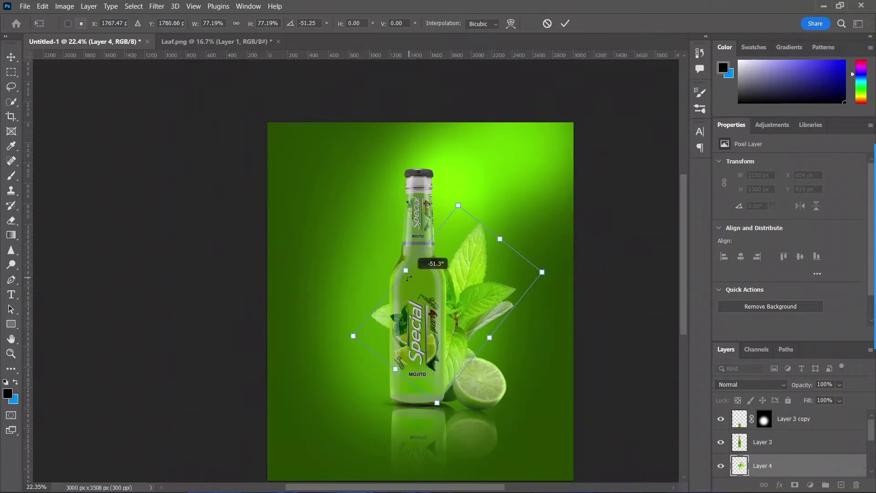
left_click_drag(463, 330, 446, 309)
key("Return")
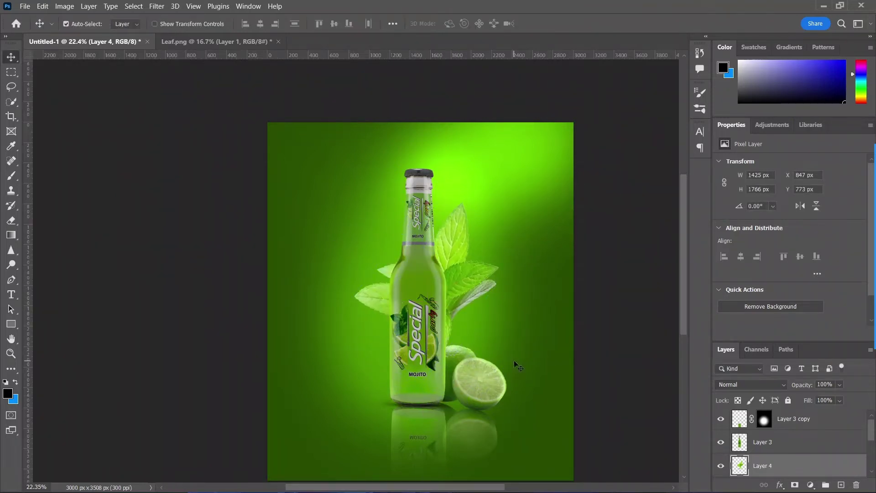
Darken the mint leaves with a Curves layer: white point 175, midtones pulled down
left_click(808, 484)
left_click(812, 340)
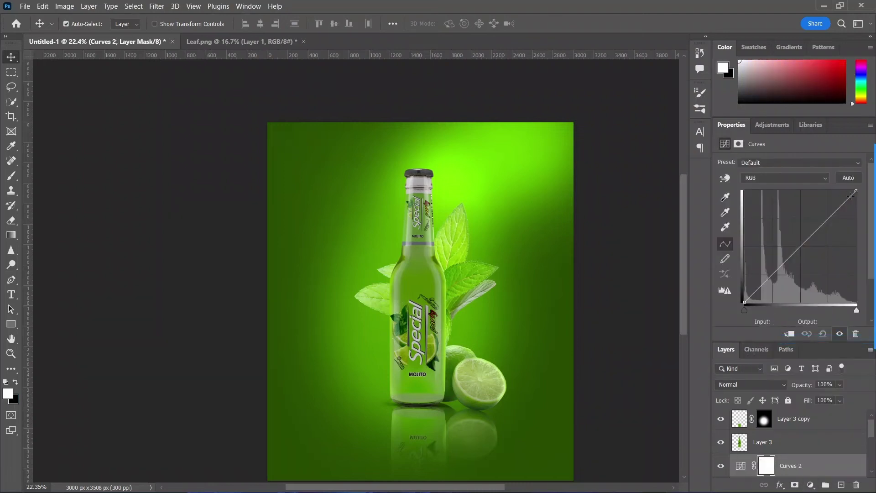
left_click_drag(852, 195, 855, 226)
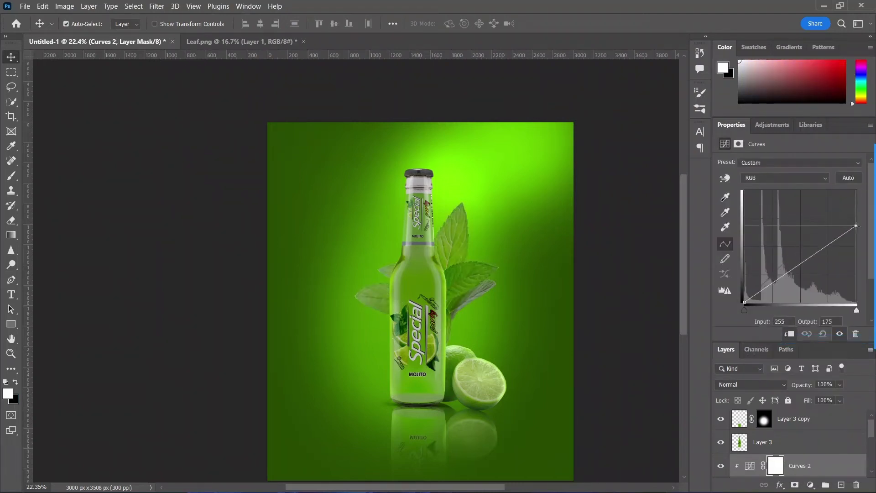
left_click_drag(799, 266, 819, 278)
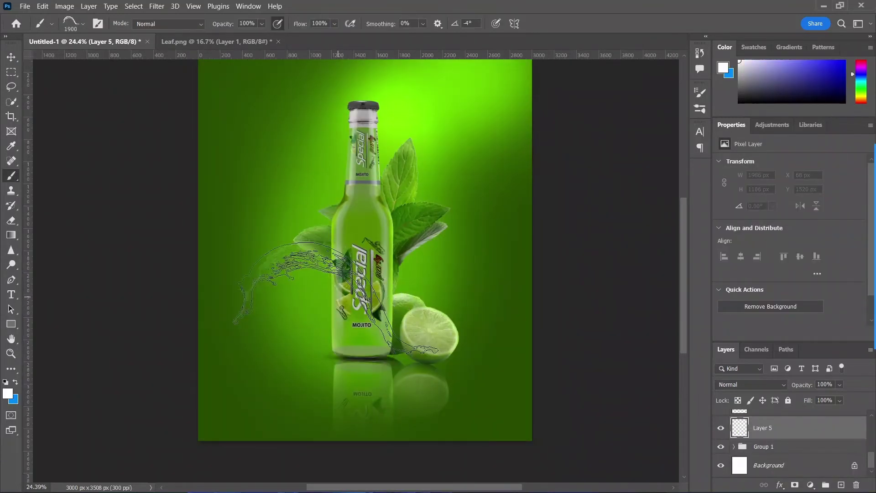
left_click(334, 296)
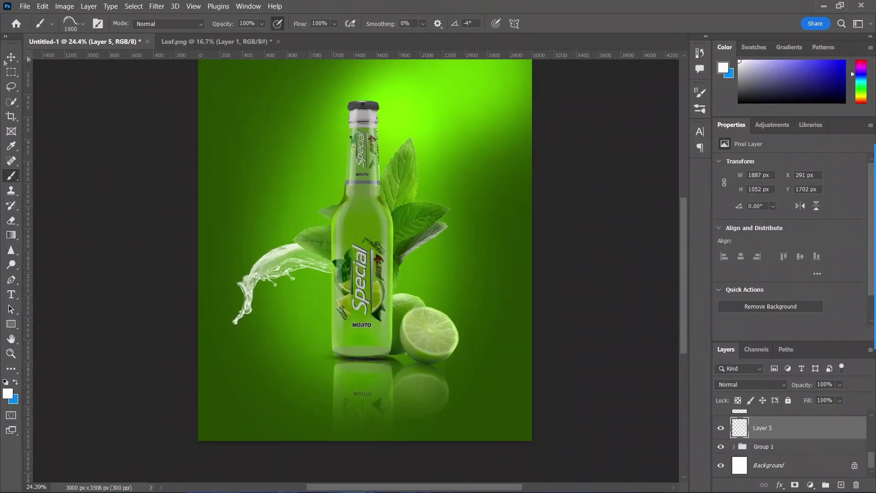
Flip the water splash horizontally, rotate it, and shrink it over the lime right of the bottle
key("v")
key("ctrl+t")
left_click_drag(225, 360, 479, 292)
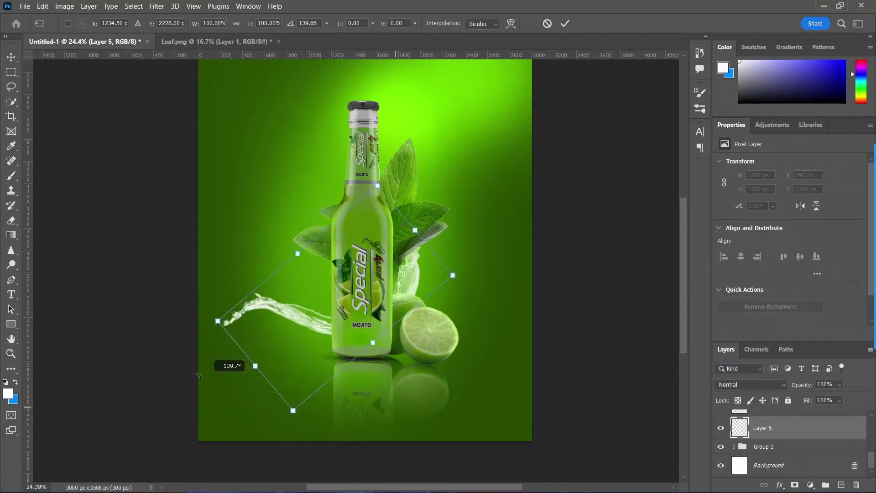
right_click(304, 258)
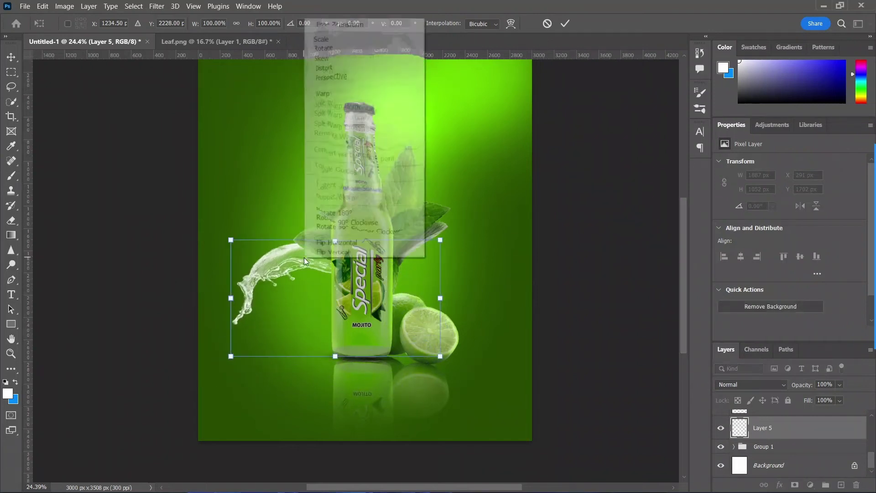
left_click(328, 244)
mouse_move(304, 279)
left_mouse_down()
mouse_move(393, 286)
mouse_move(378, 292)
left_mouse_up()
left_click_drag(515, 354, 454, 320)
mouse_move(417, 247)
left_mouse_down()
mouse_move(460, 281)
mouse_move(453, 277)
mouse_move(452, 299)
mouse_move(533, 331)
mouse_move(533, 363)
left_mouse_up()
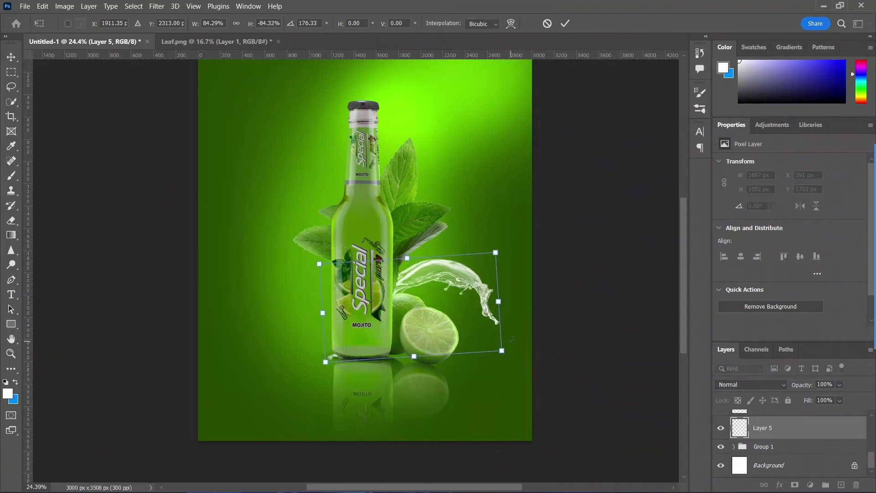
left_click_drag(496, 252, 474, 264)
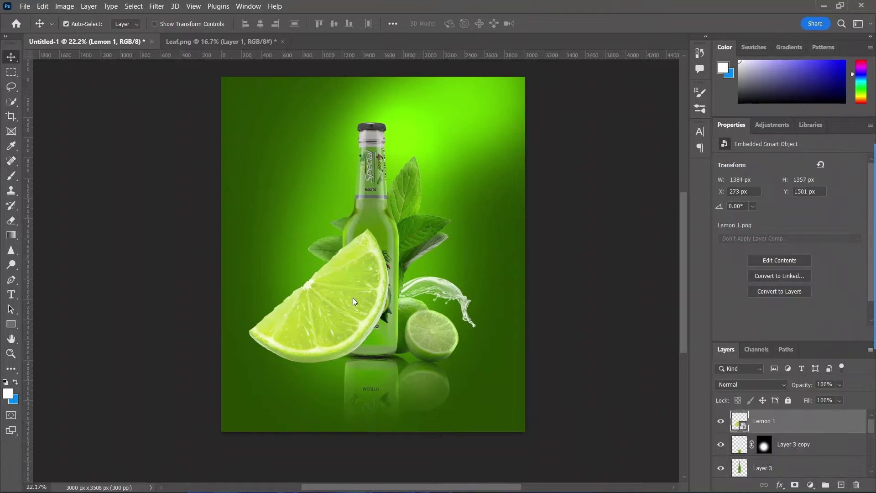
Shrink and tilt the lime wedge beside the bottle
left_click_drag(416, 345, 346, 320)
mouse_move(394, 339)
left_mouse_down()
mouse_move(401, 305)
mouse_move(400, 318)
left_mouse_up()
left_click_drag(328, 321, 330, 319)
left_click_drag(374, 336, 308, 307)
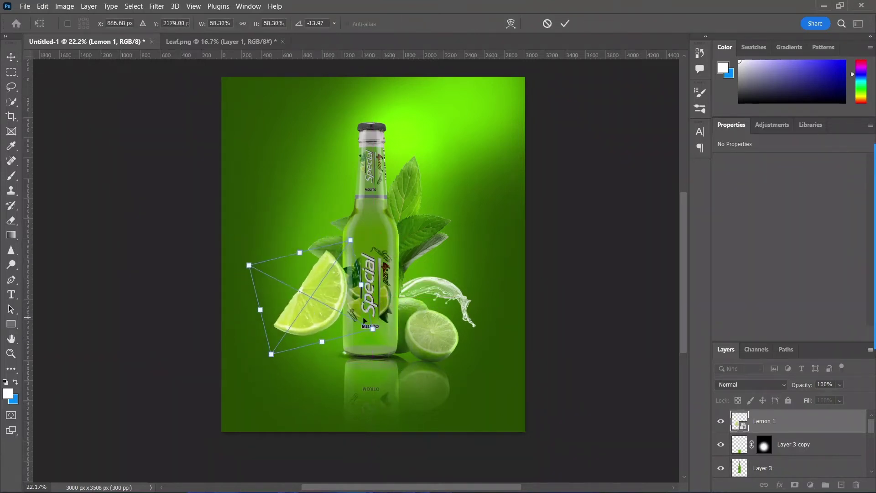
key("Return")
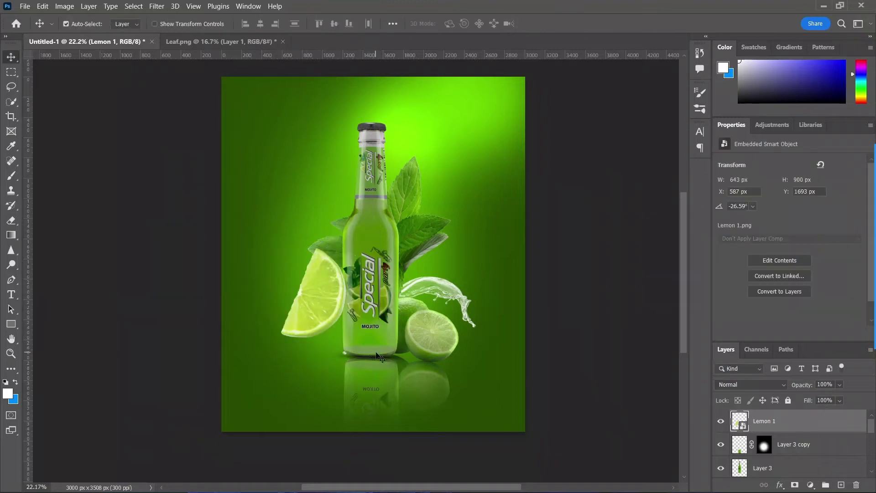
Darken the lime wedge with a clipped Curves layer, painting brightness back with a soft brush
left_click(810, 485)
left_click(796, 337)
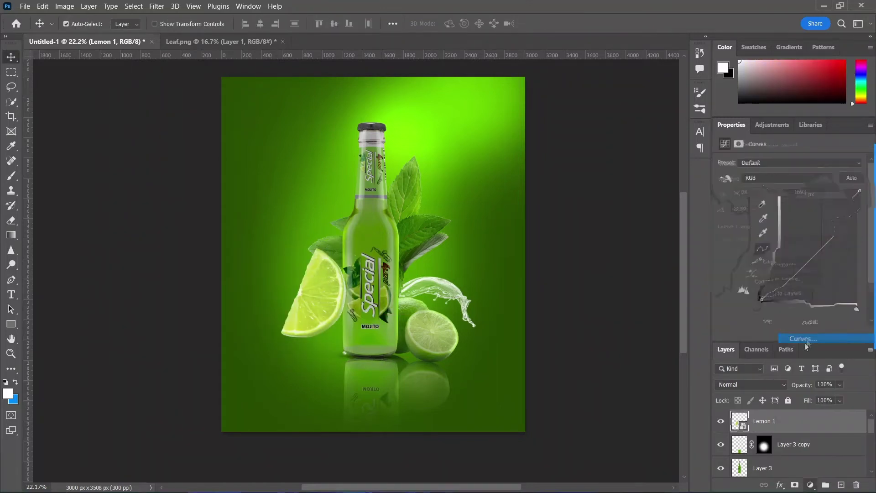
left_click_drag(856, 192, 867, 228)
left_click(786, 335)
key("b")
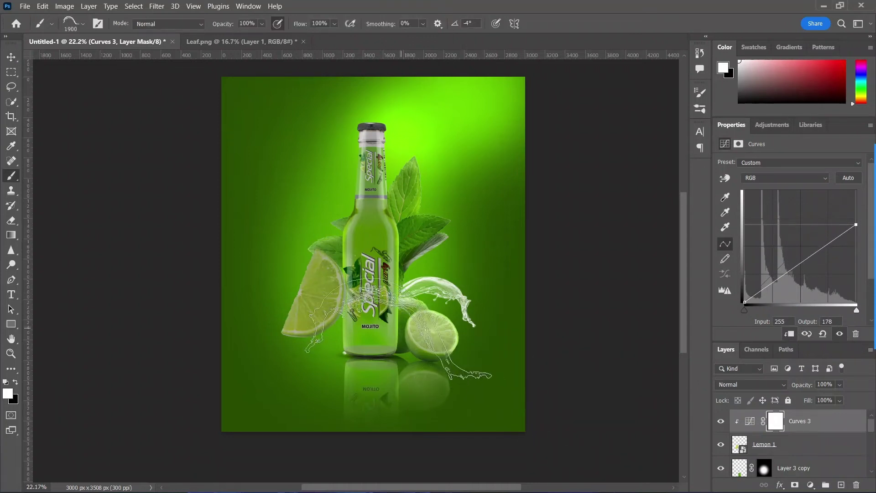
right_click(402, 274)
left_click(307, 289)
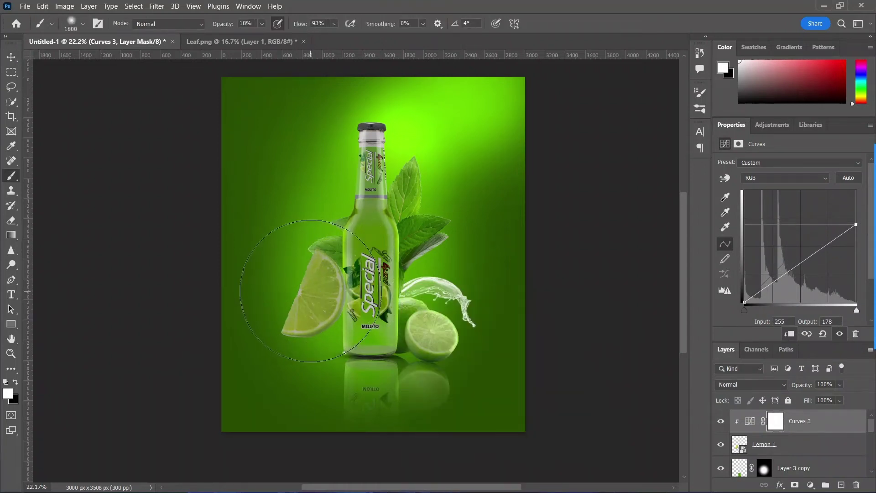
scroll(317, 278, "up", 3)
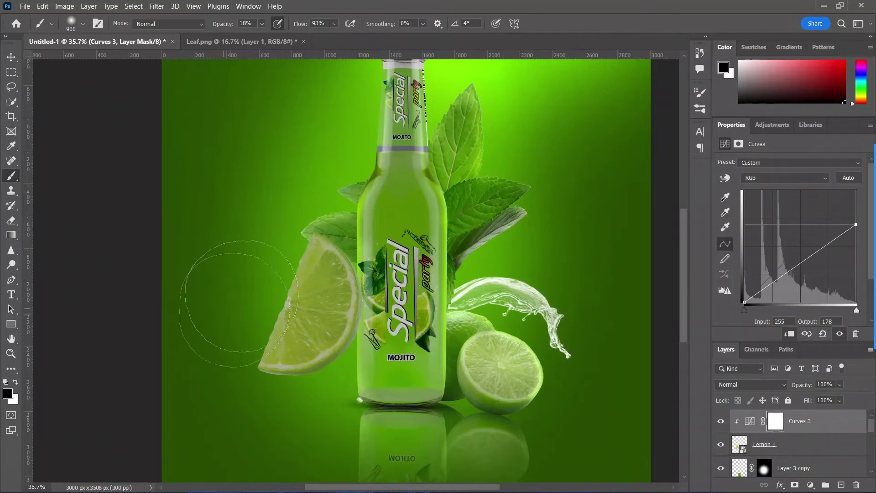
left_click_drag(237, 297, 254, 372)
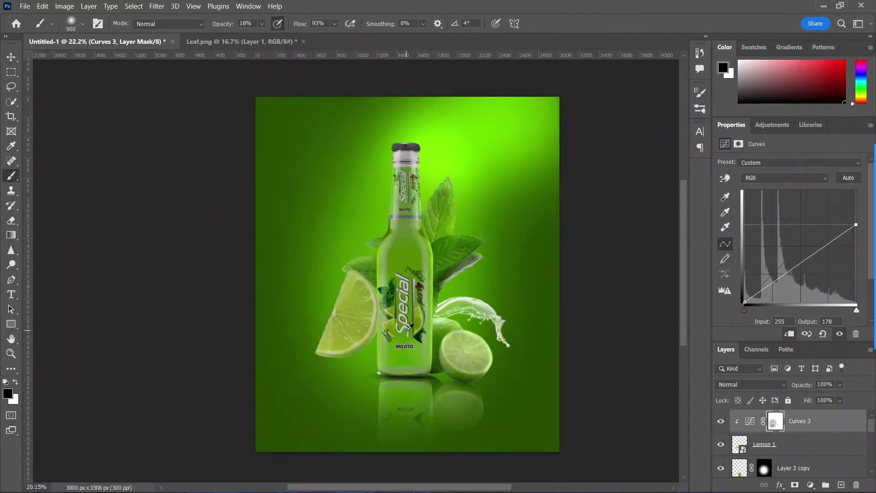
Add Hue/Saturation of Hue -1, Saturation +12, Lightness -8, then merge the adjusted layers
scroll(255, 372, "down", 3)
left_click(810, 485)
left_click(784, 374)
left_click_drag(789, 208, 788, 208)
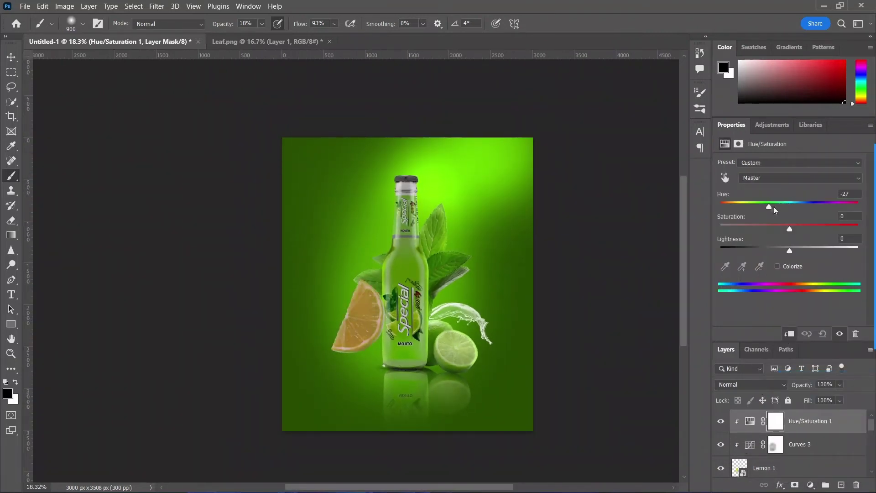
left_click_drag(789, 250, 785, 250)
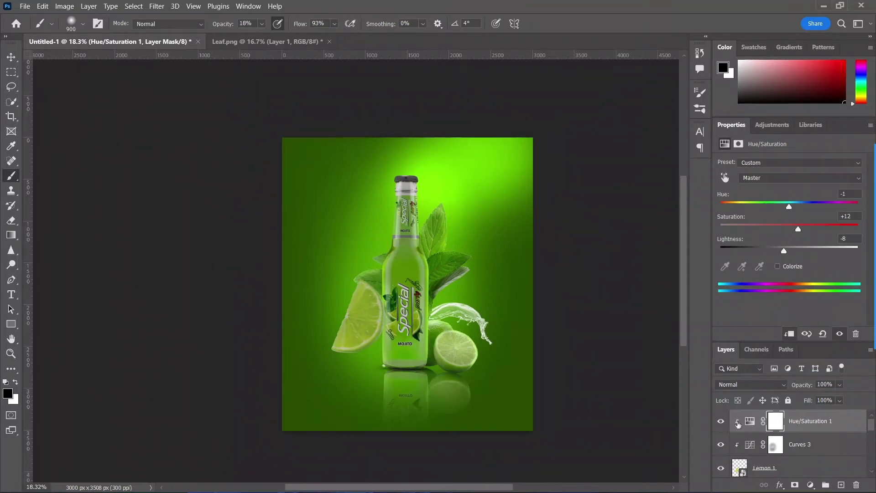
left_click(800, 459, "shift")
right_click(785, 458)
left_click(670, 349)
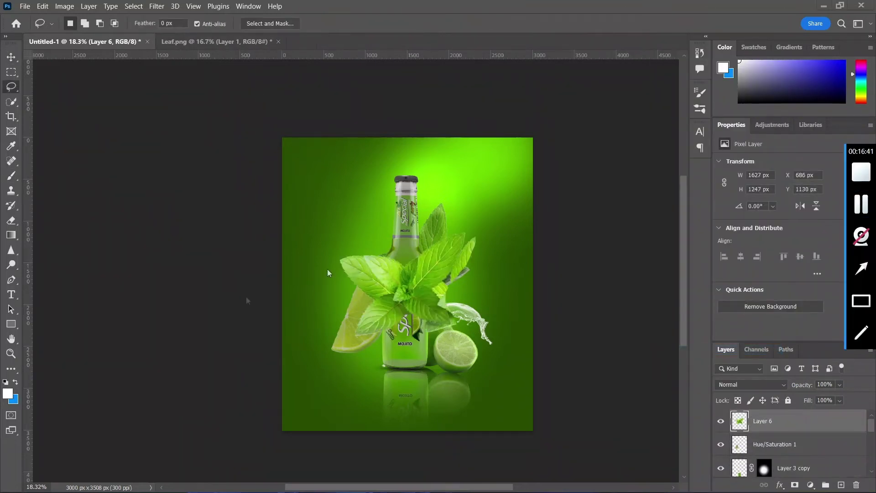
Move the Layer 6 mint leaves below Layer 3 so they sit behind the bottle
left_click(12, 57)
left_click_drag(410, 298, 403, 324)
left_click_drag(761, 421, 762, 463)
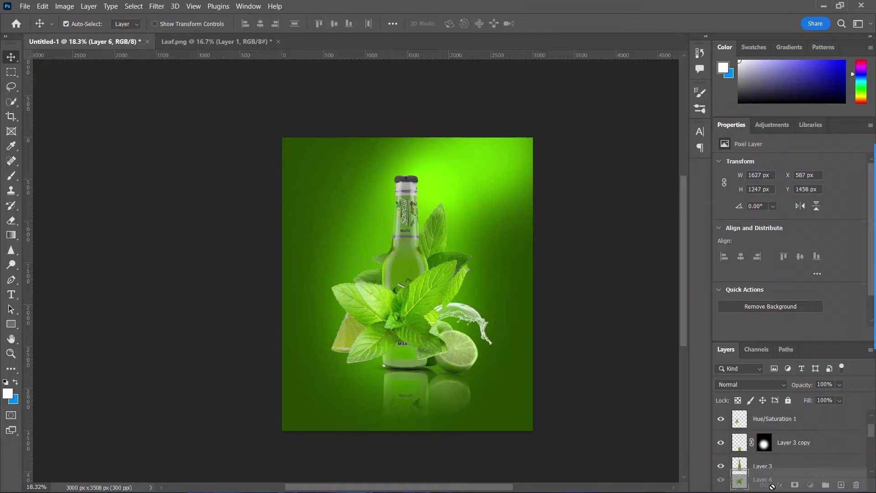
left_click_drag(373, 349, 349, 378)
Shrink and tilt the mint-leaf cluster and settle it at the bottle's lower left
key("ctrl+t")
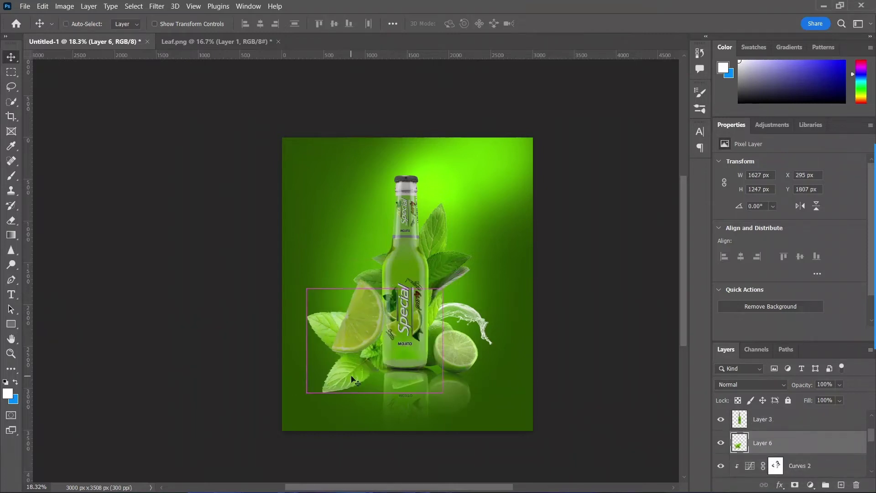
mouse_move(441, 392)
left_mouse_down()
mouse_move(382, 345)
mouse_move(447, 341)
mouse_move(422, 349)
left_mouse_up()
left_click_drag(371, 335, 374, 334)
key("Return")
left_click_drag(364, 304, 367, 351)
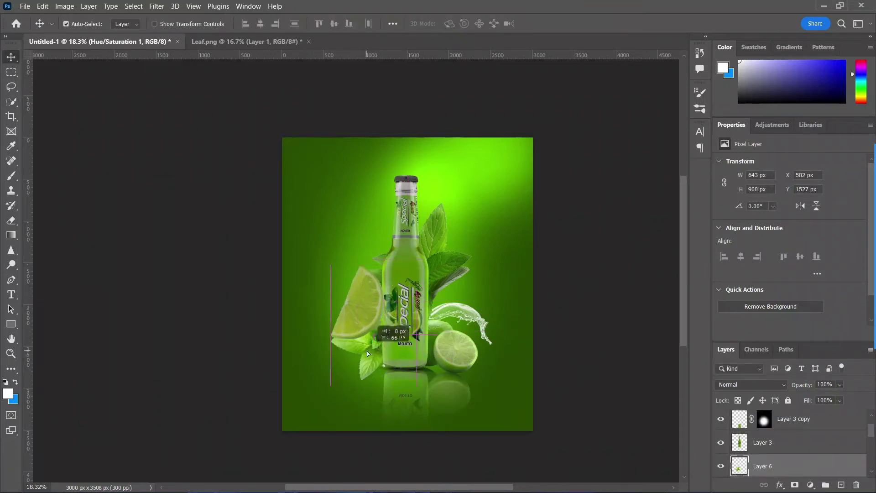
left_click_drag(367, 352, 367, 350)
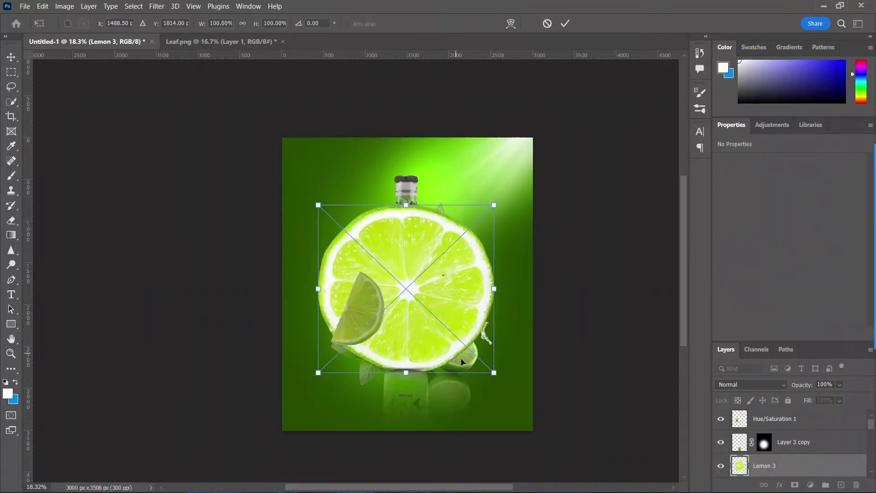
Shrink the lime slice into the bottom-right corner and soften it with Gaussian Blur
left_click_drag(497, 375, 401, 283)
left_click_drag(360, 242, 511, 406)
left_click_drag(539, 434, 517, 406)
key("Return")
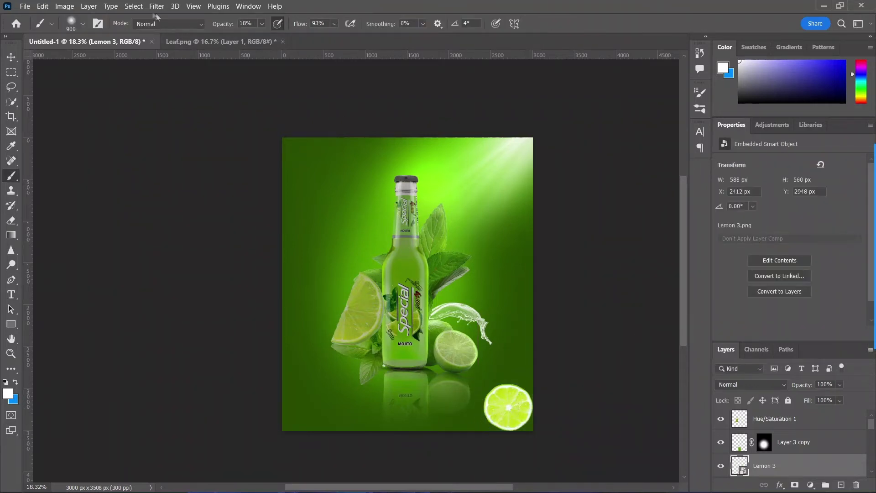
left_click(156, 6)
left_click(319, 187)
left_click_drag(580, 259, 574, 261)
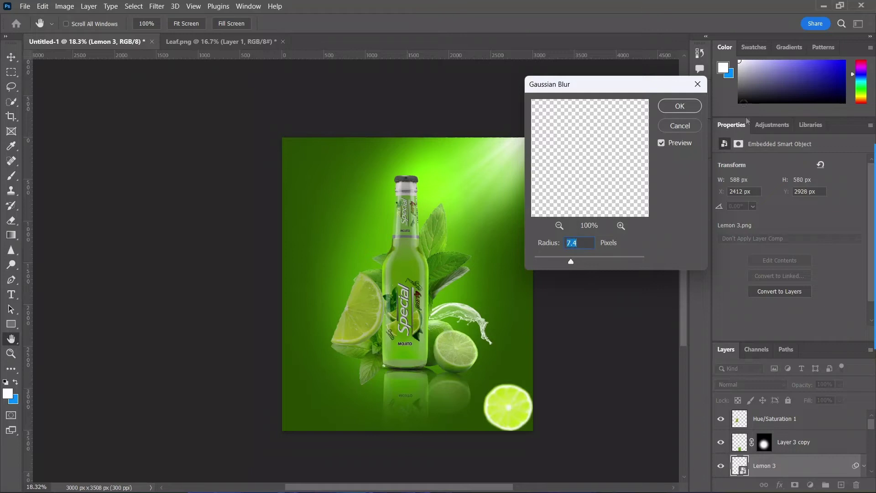
left_click(679, 105)
Copy the blurred lime slice to the top-left corner and resize it
key("v")
left_click_drag(511, 406, 328, 187)
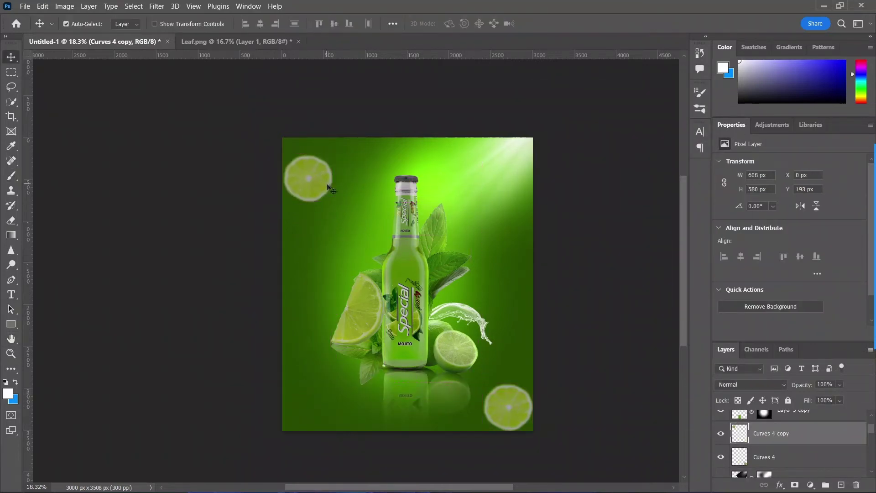
key("ctrl+t")
left_click_drag(332, 156, 350, 137)
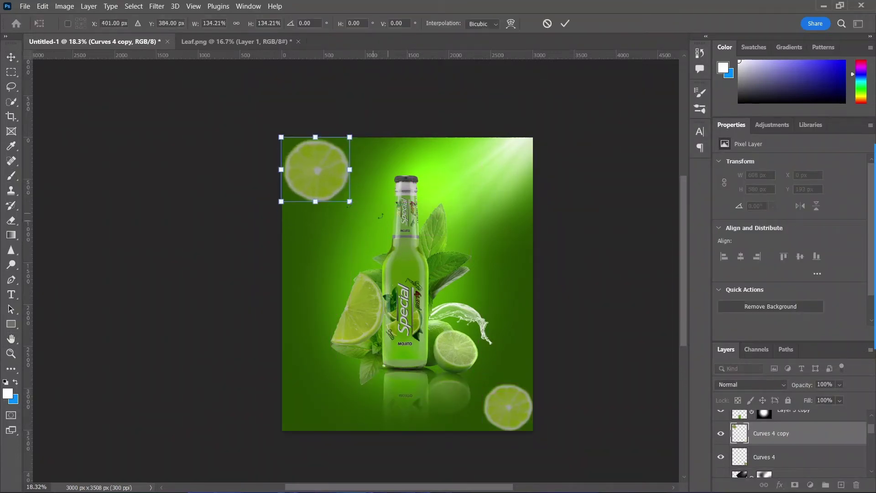
left_click_drag(350, 201, 335, 187)
key("Return")
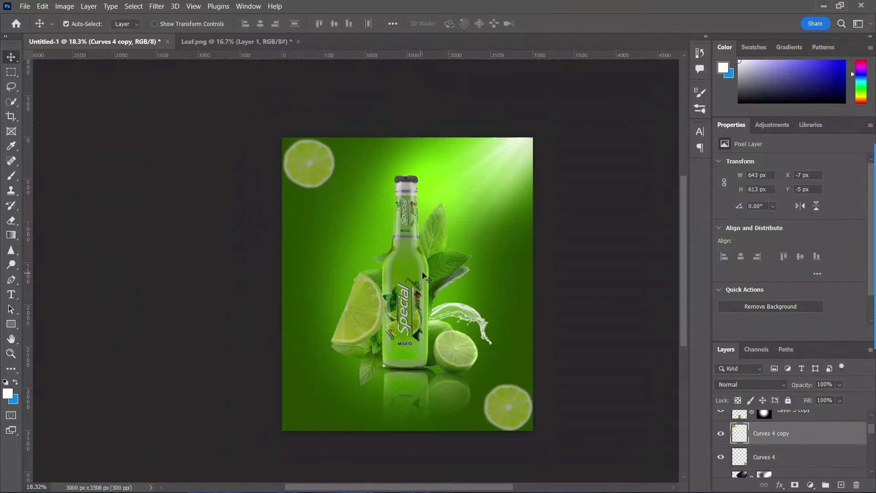
key("b")
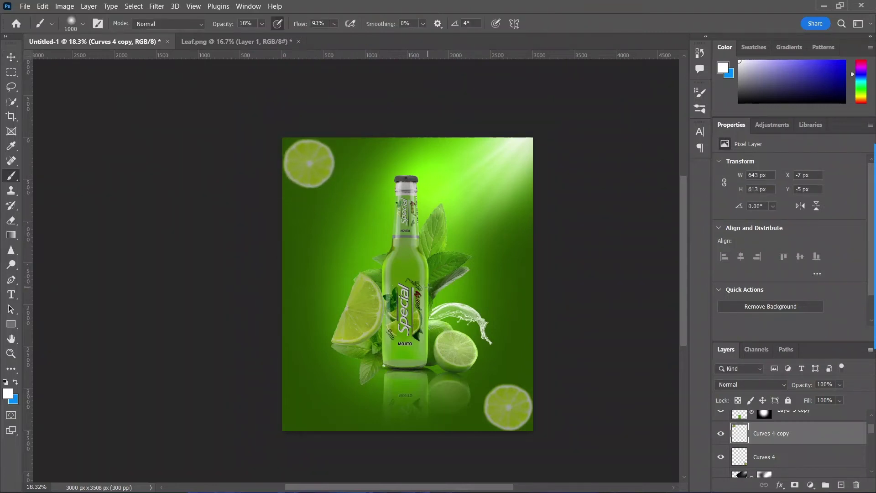
key("bracketleft")
key("bracketleft")
key("bracketleft")
Stamp a white splash left of the bottle with a 1400-size splash brush at 100% flow
right_click(432, 286)
scroll(505, 438, "down", 2)
left_click(505, 456)
key("Return")
key("bracketright")
key("bracketright")
key("bracketright")
key("bracketright")
key("bracketright")
key("bracketright")
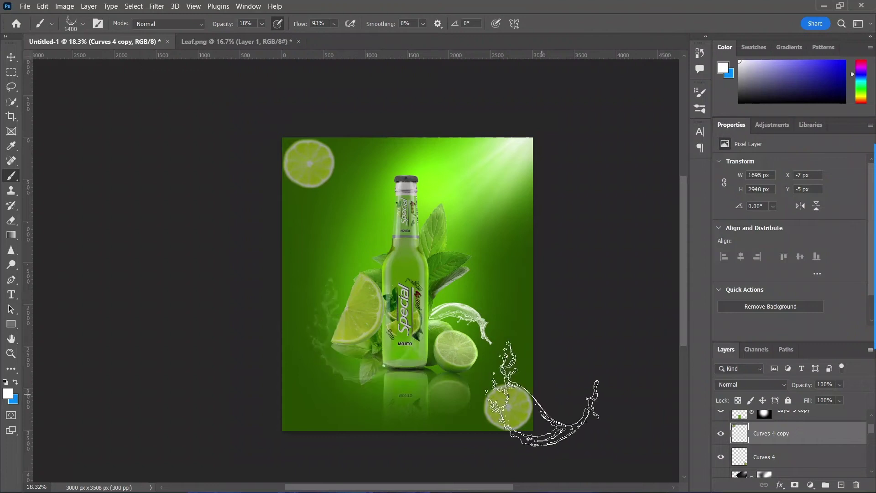
key("shift+0")
left_click(358, 312)
key("ctrl+z")
left_click(358, 315)
Shift the splash around the lime wedge, send it down the stack, and paste a mint leaf top-right
left_click_drag(777, 436, 776, 452)
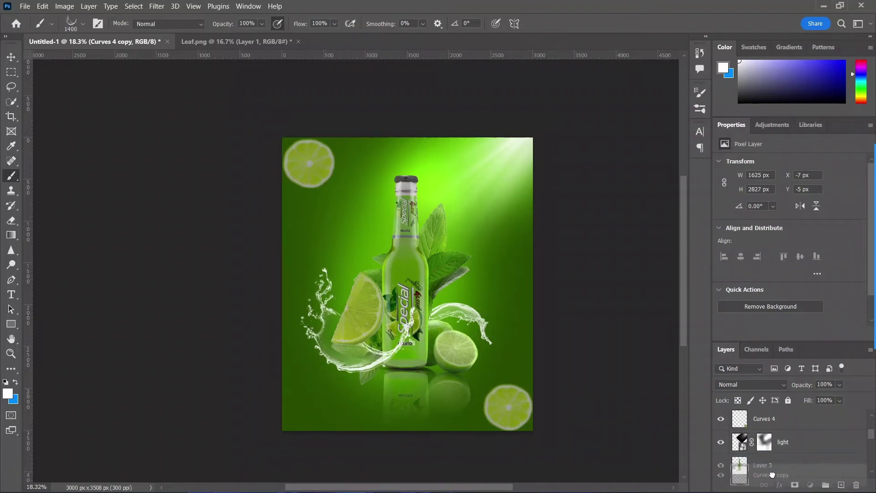
key("v")
left_click_drag(345, 367, 369, 385)
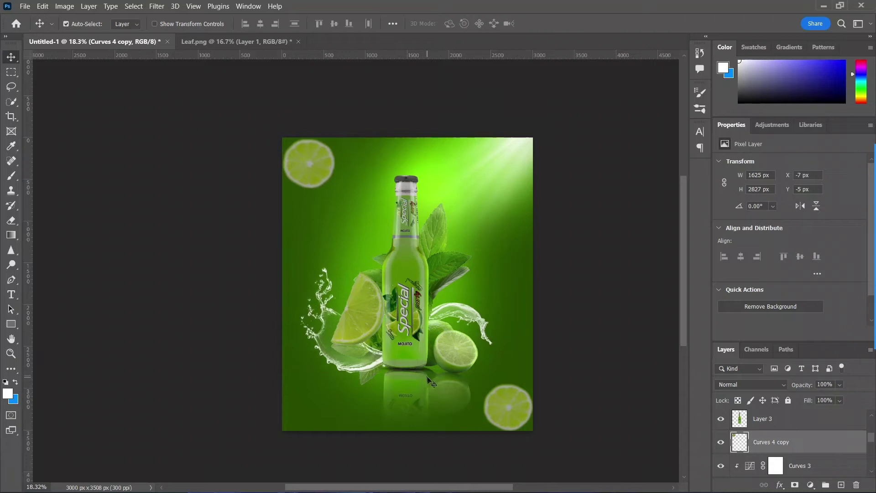
key("ctrl+bracketleft")
key("ctrl+bracketleft")
key("ctrl+bracketleft")
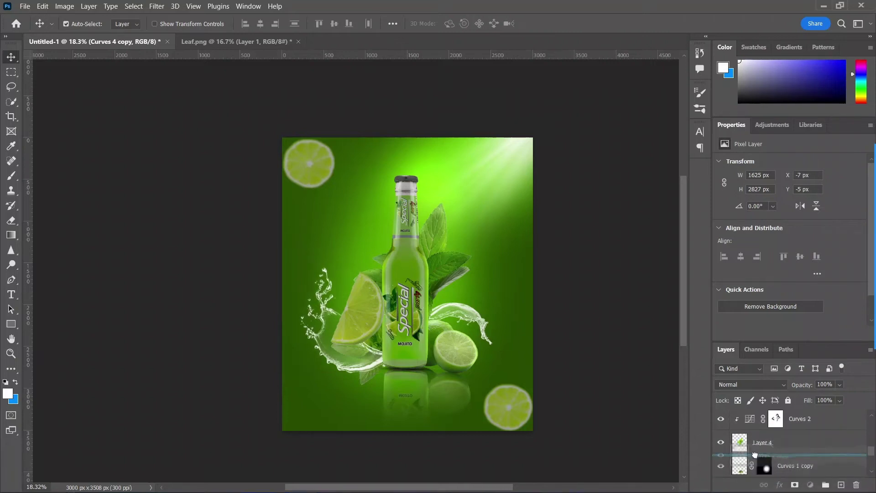
key("ctrl+bracketleft")
key("ctrl+v")
mouse_move(411, 237)
left_mouse_down()
mouse_move(495, 194)
mouse_move(510, 197)
left_mouse_up()
Shrink the pasted leaf at the top-right, then add a rotated copy in the bottom-left corner
key("ctrl+t")
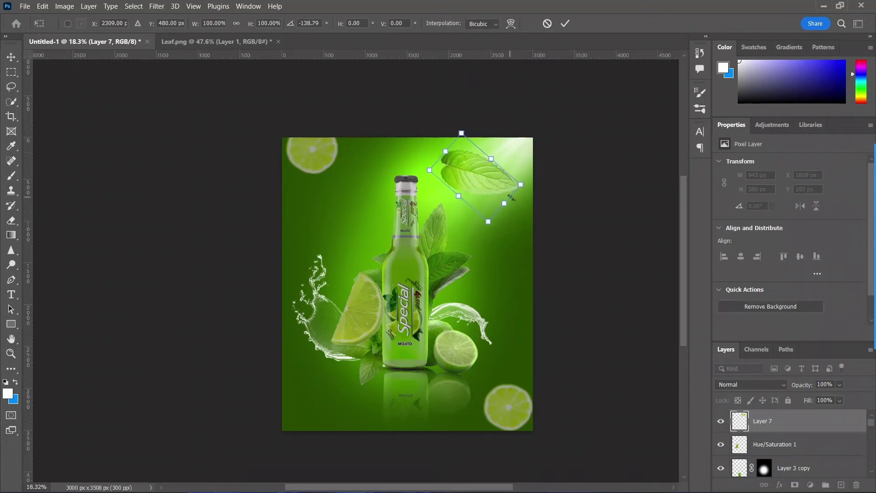
mouse_move(505, 204)
left_mouse_down()
mouse_move(490, 191)
mouse_move(523, 211)
left_mouse_up()
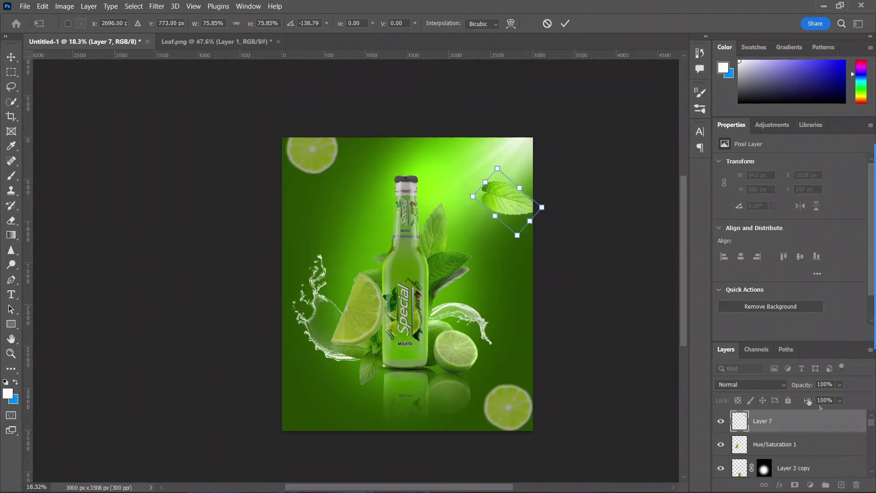
key("Return")
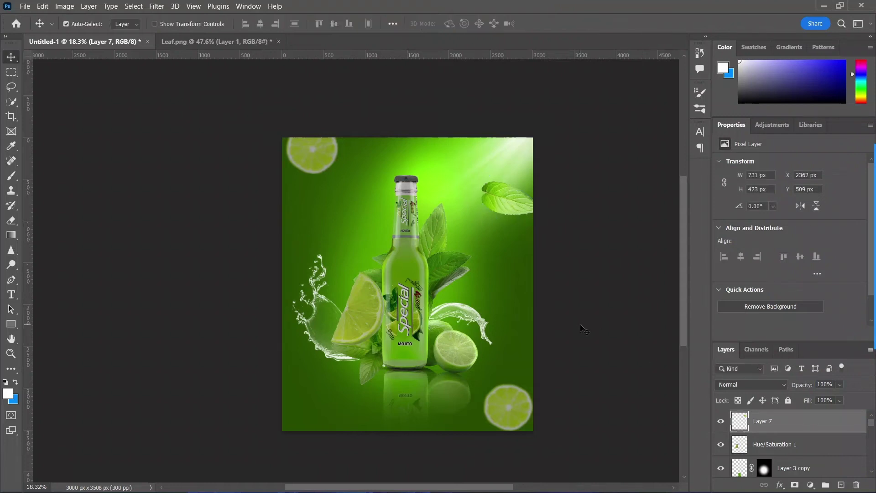
mouse_move(503, 209)
left_mouse_down()
mouse_move(312, 415)
mouse_move(205, 461)
mouse_move(409, 318)
left_mouse_up()
key("ctrl+t")
left_click_drag(329, 410, 311, 415)
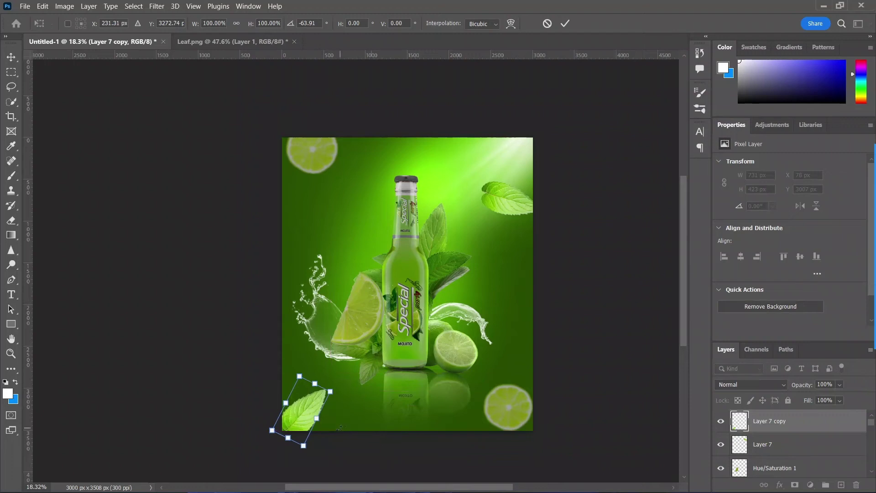
key("Return")
key("ctrl+t")
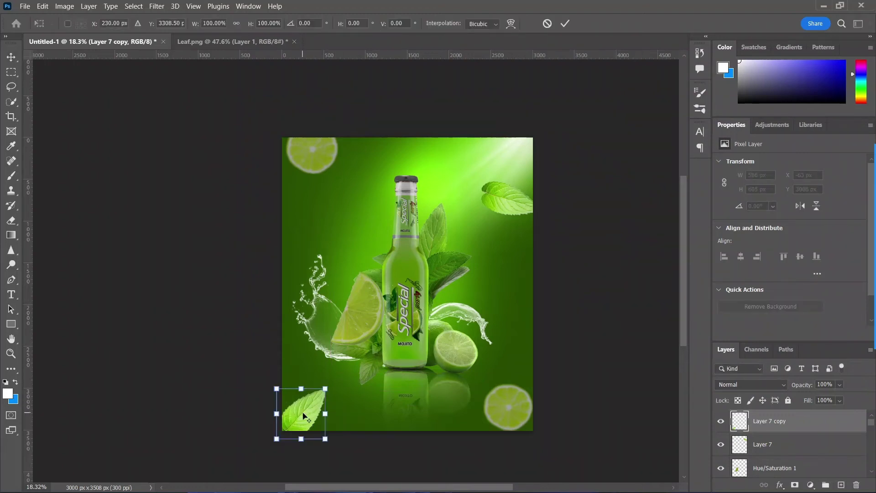
key("Return")
Readjust the bottom-left leaf and duplicate a smaller leaf up near the bottle
key("ctrl+t")
left_click(448, 196)
left_click(501, 417)
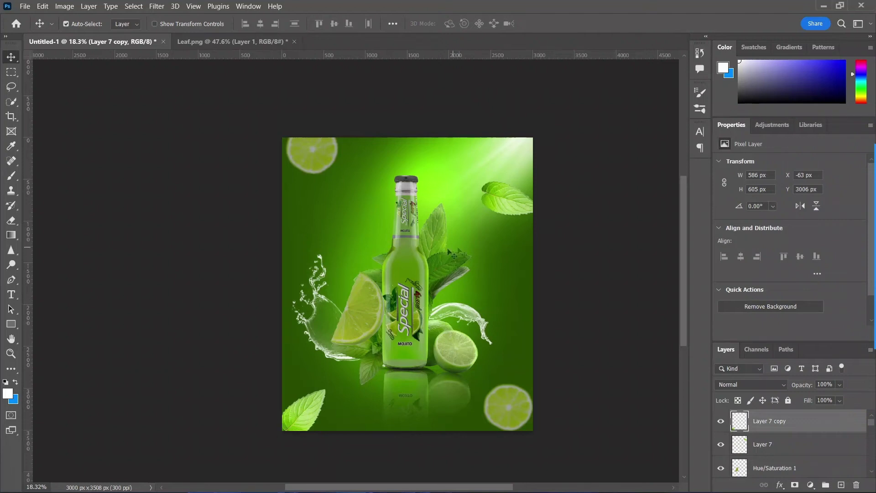
key("ctrl+t")
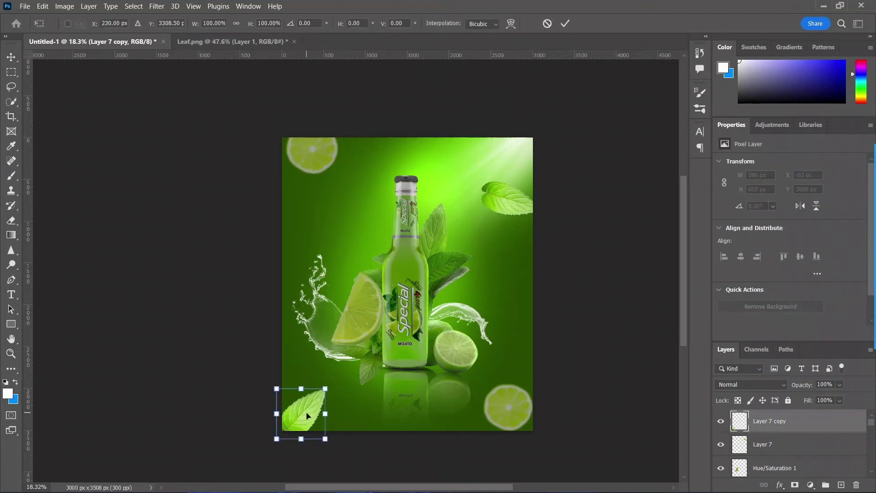
key("Return")
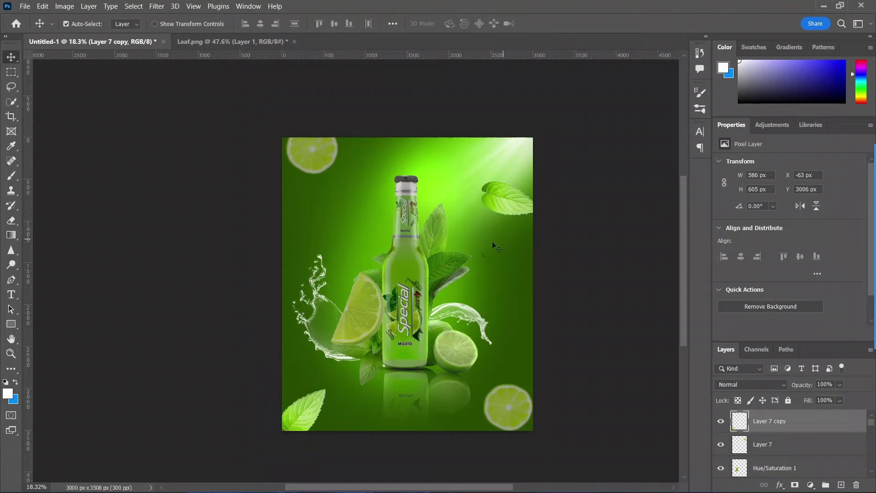
mouse_move(311, 410)
left_mouse_down()
mouse_move(318, 224)
mouse_move(327, 236)
mouse_move(304, 218)
mouse_move(356, 209)
left_mouse_up()
key("ctrl+t")
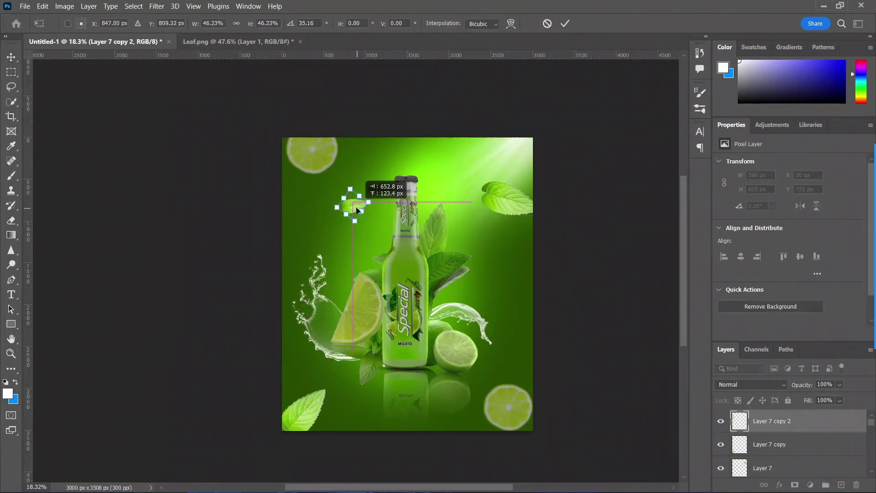
key("Return")
Add rotated leaf copies left of the bottle neck and beside the right splash
mouse_move(358, 210)
left_mouse_down()
mouse_move(373, 184)
mouse_move(371, 212)
mouse_move(429, 164)
mouse_move(438, 183)
left_mouse_up()
key("ctrl+t")
mouse_move(428, 160)
left_mouse_down()
mouse_move(465, 209)
mouse_move(347, 249)
mouse_move(340, 226)
mouse_move(333, 275)
left_mouse_up()
key("Return")
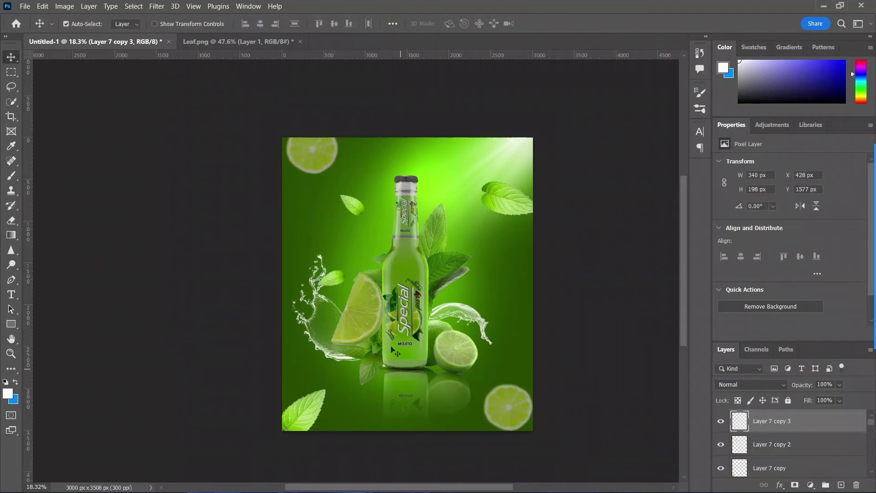
key("ctrl+t")
key("Return")
left_click_drag(330, 277, 505, 321, "alt")
left_click_drag(501, 242, 502, 374)
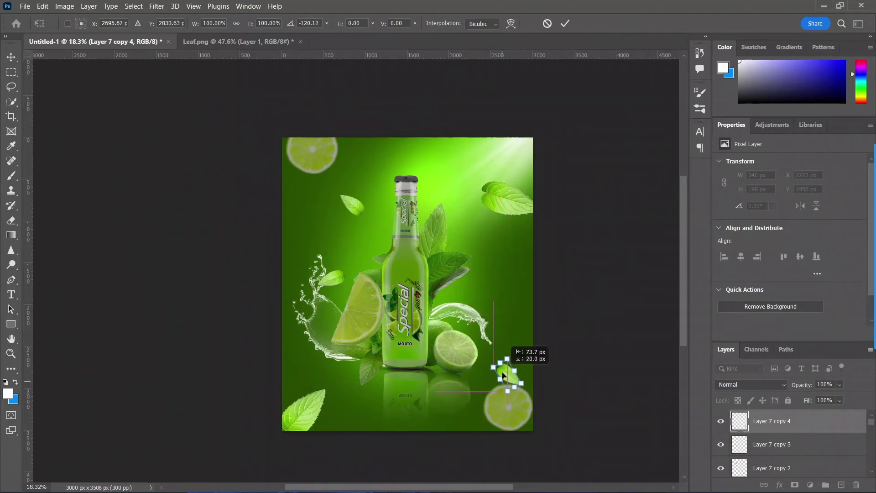
key("Return")
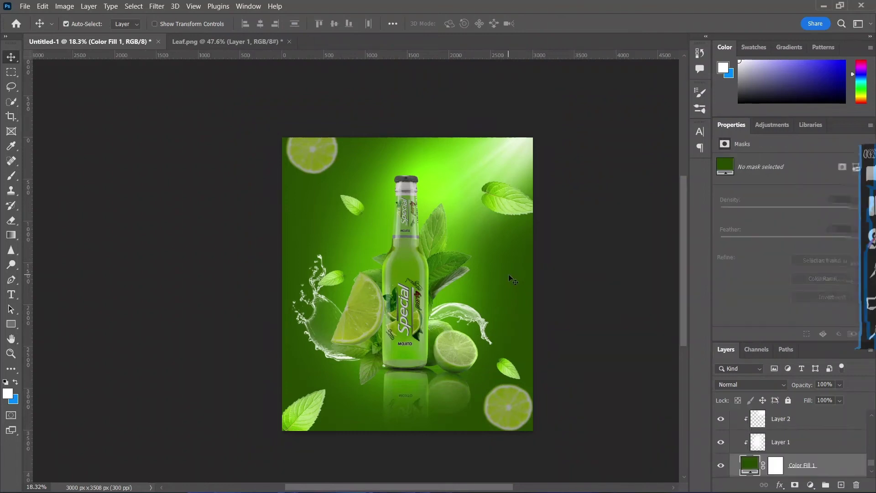
Show the hidden leaf copy and merge the Layer 7 leaf copies into one layer
scroll(785, 443, "up", 5)
scroll(784, 442, "up", 5)
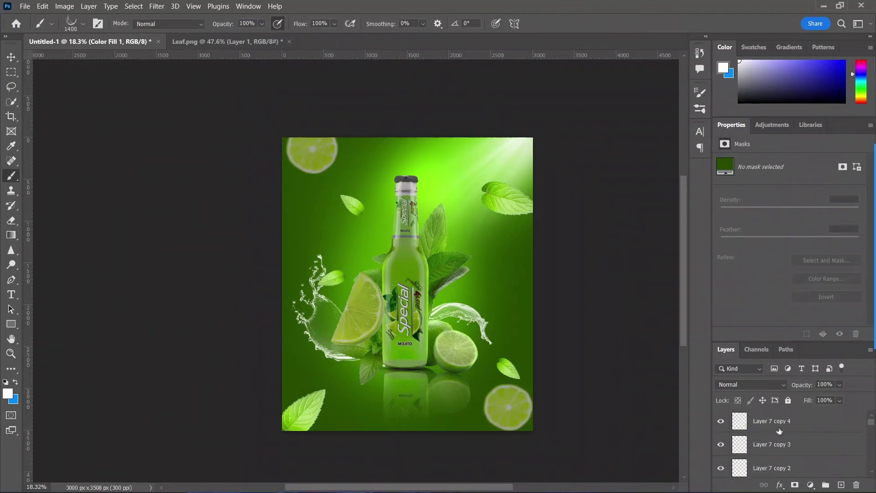
left_click(771, 420)
left_click(720, 420)
left_click(841, 484)
key("ctrl+z")
left_click(721, 445)
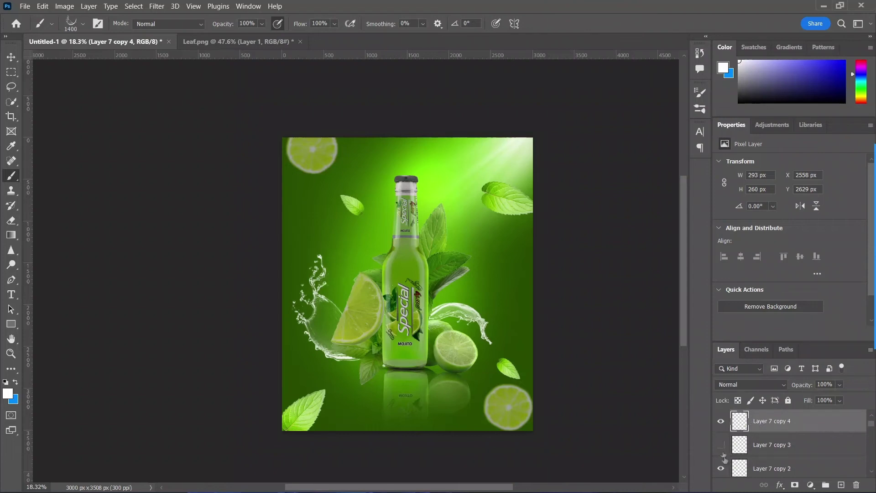
scroll(759, 447, "down", 1)
scroll(760, 447, "down", 1)
scroll(759, 447, "down", 1)
left_click(760, 449, "shift")
key("ctrl+e")
left_click(721, 445)
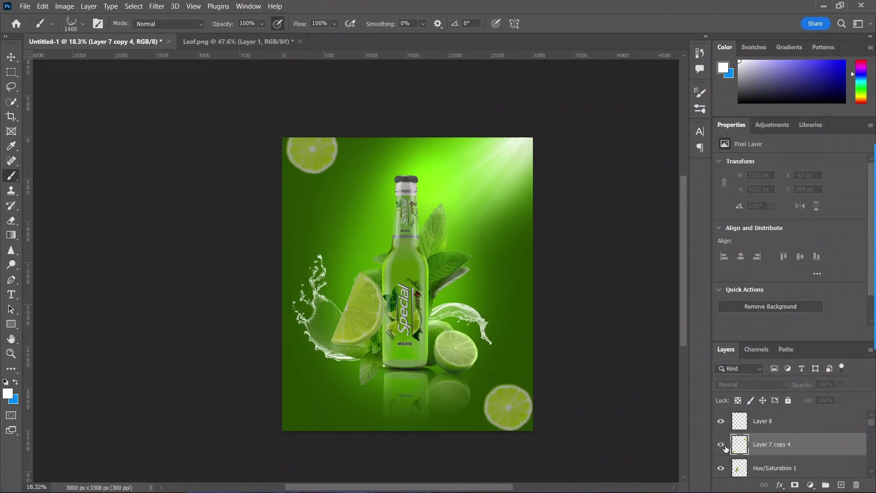
Darken the leaves with a clipped Curves 5, highlights at output 177, merged into them
left_click(810, 484)
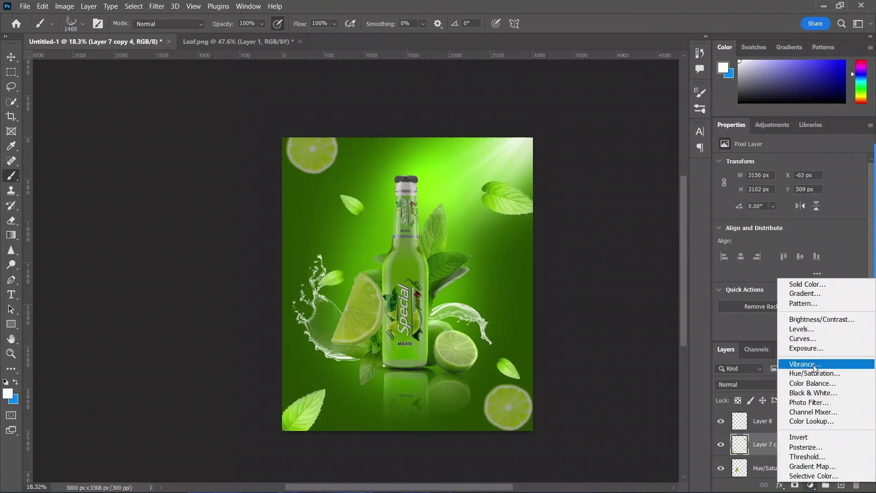
left_click(809, 338)
key("ctrl+alt+g")
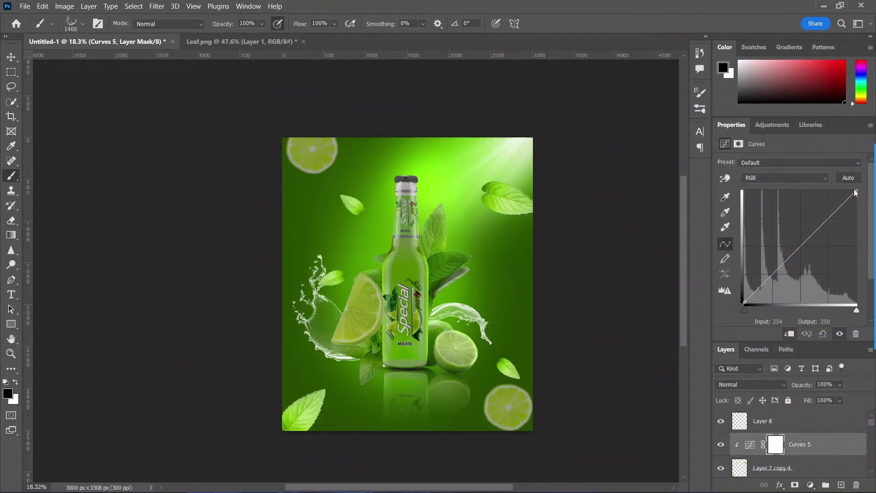
left_click_drag(855, 192, 856, 225)
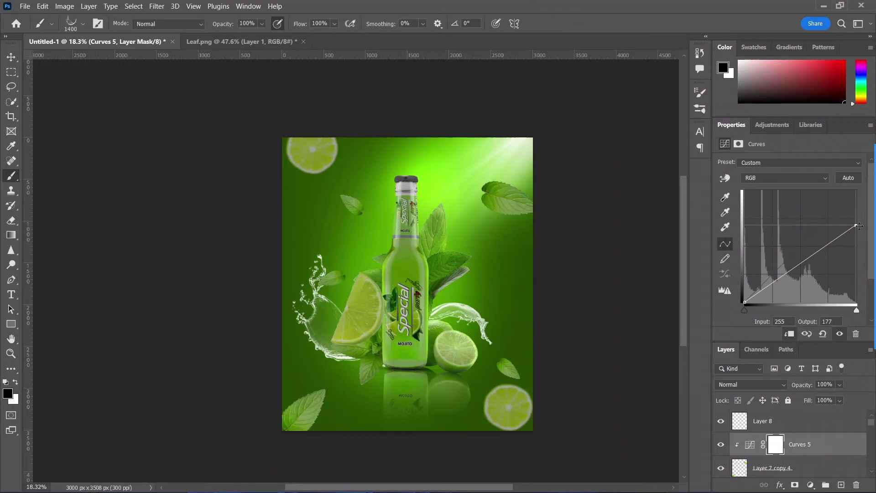
key("ctrl+e")
key("z")
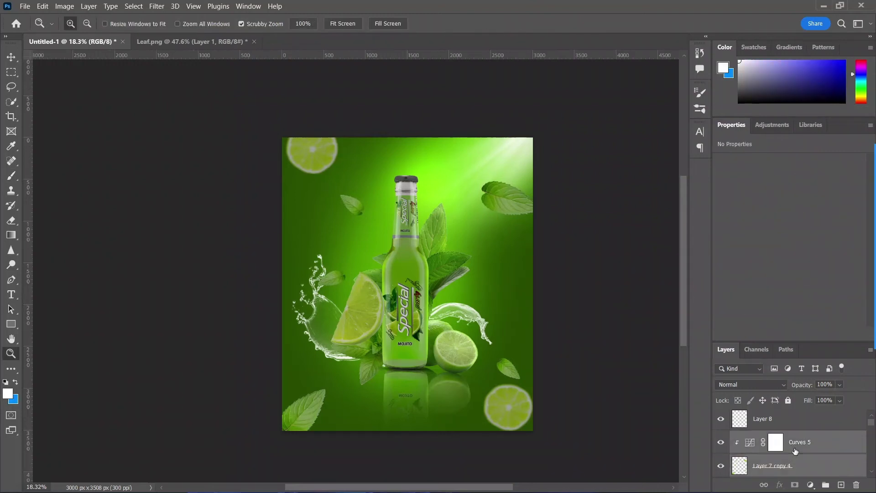
left_click_drag(784, 443, 776, 439)
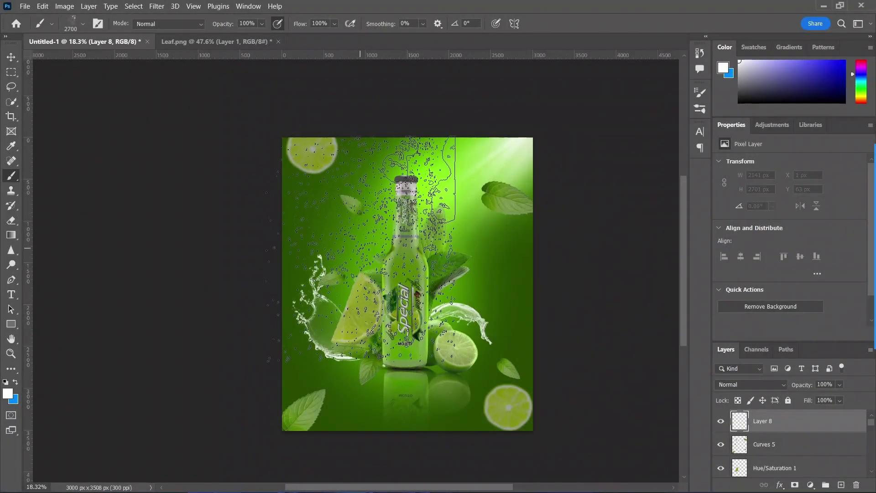
Paint white water droplets on Layer 8 and erase those covering the bottle
left_click_drag(401, 160, 438, 228)
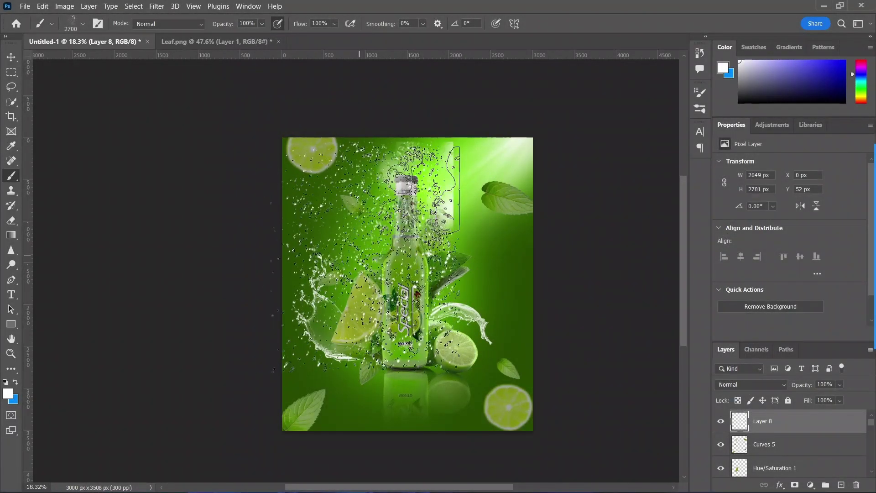
key("ctrl+z")
key("e")
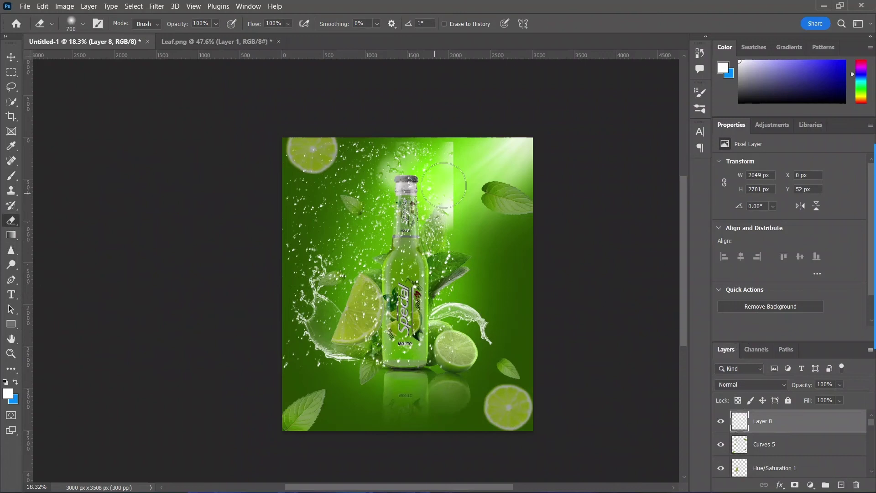
left_click_drag(428, 168, 404, 372)
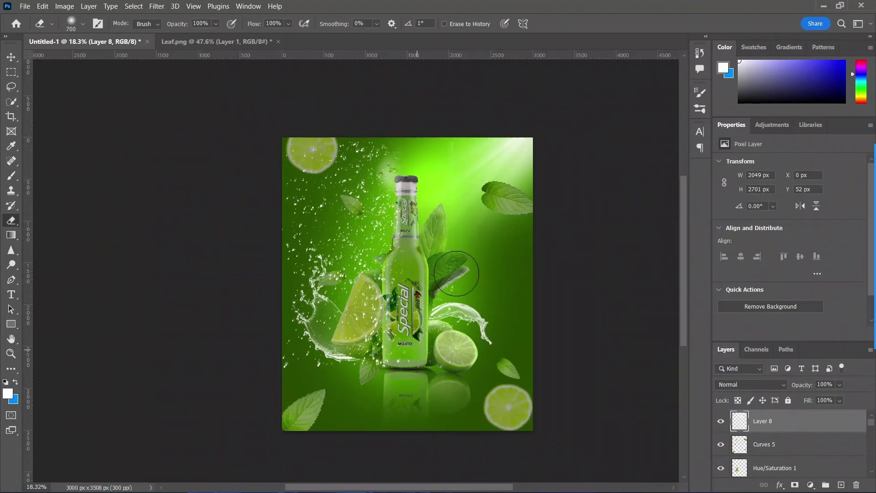
Select the Layer 8 droplet layer and reposition its droplets with Free Transform
left_click(11, 55)
left_click(371, 222, "ctrl")
key("ctrl+t")
scroll(772, 447, "up", 5)
left_click(762, 420)
key("ctrl+t")
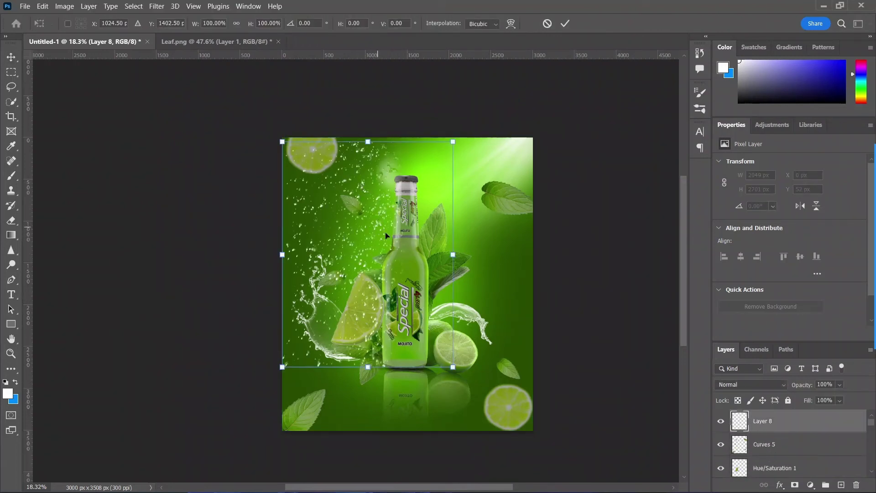
left_click(756, 425)
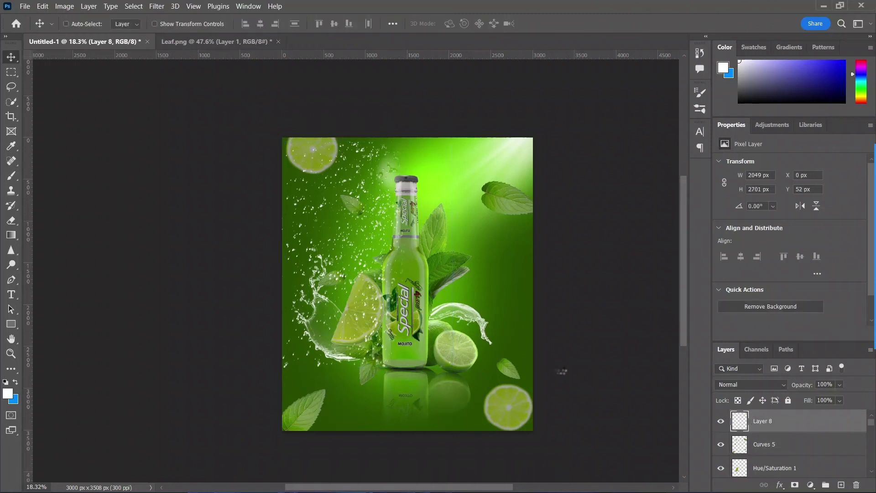
Duplicate the droplets, flip them vertically, move them right and merge into Layer 8
key("ctrl+j")
key("ctrl+t")
right_click(356, 257)
left_click(363, 254)
left_click_drag(361, 261, 483, 257)
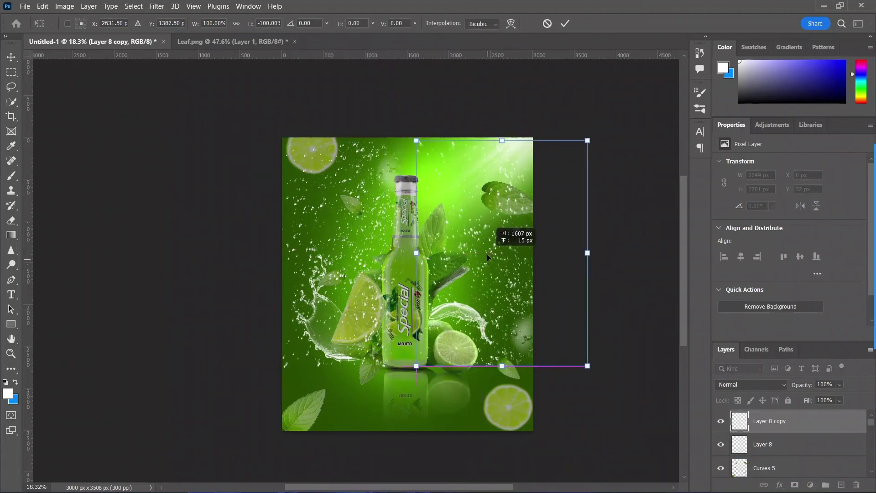
key("Return")
key("ctrl+e")
key("e")
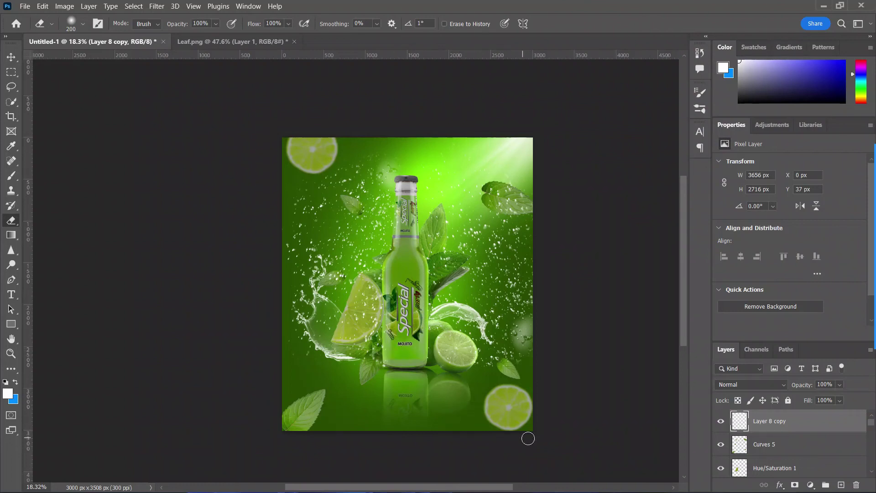
scroll(748, 449, "down", 1)
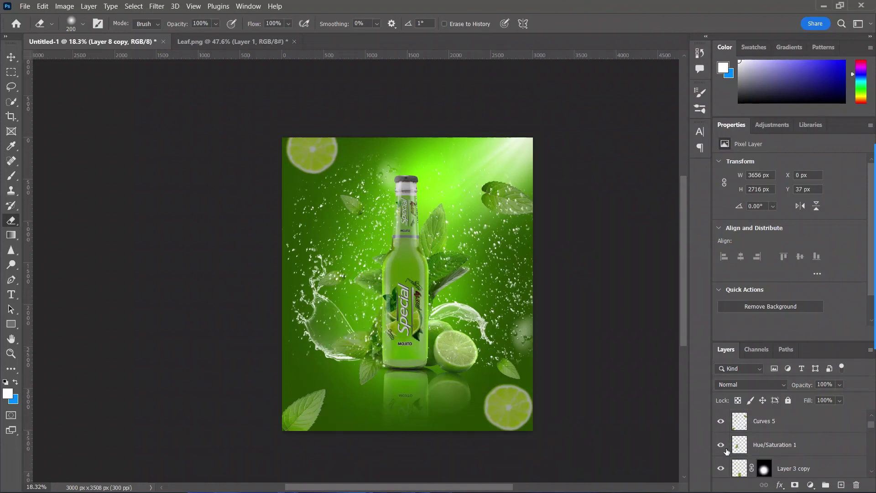
left_click(719, 423)
left_click(736, 429)
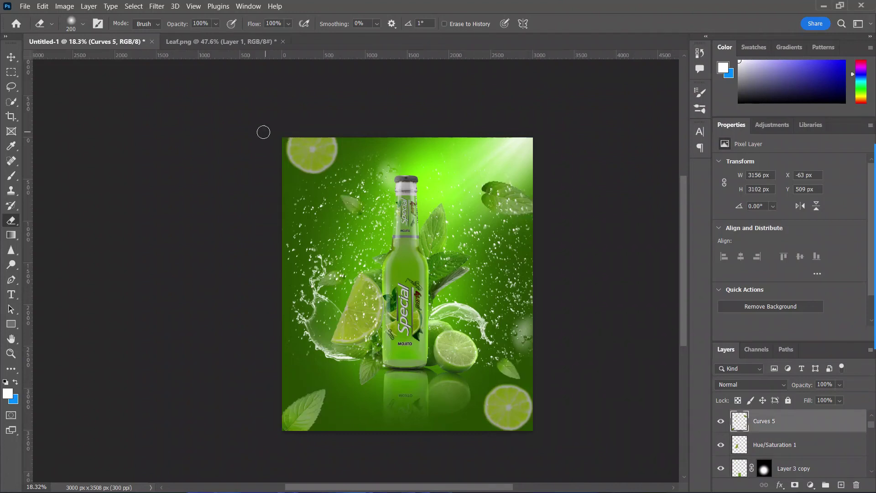
Apply an 8.8-pixel Gaussian Blur to the Curves 5 leaf layer
left_click(157, 6)
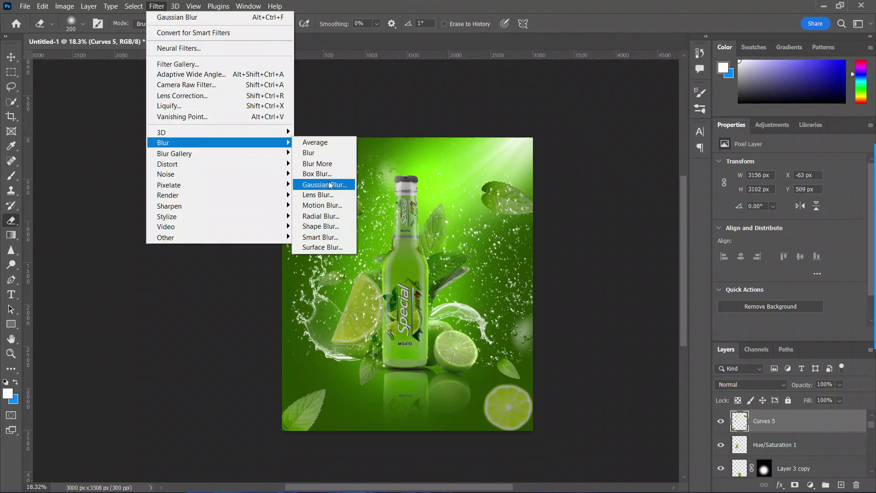
mouse_move(218, 142)
left_click(321, 185)
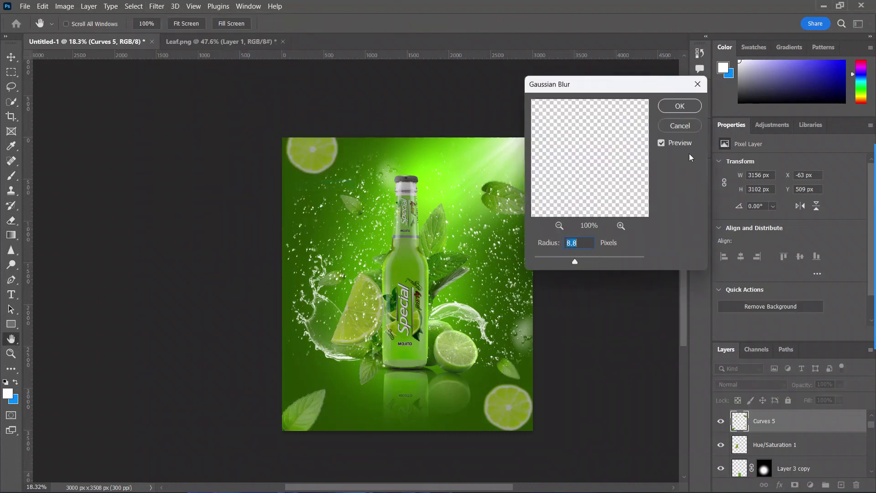
left_click(680, 106)
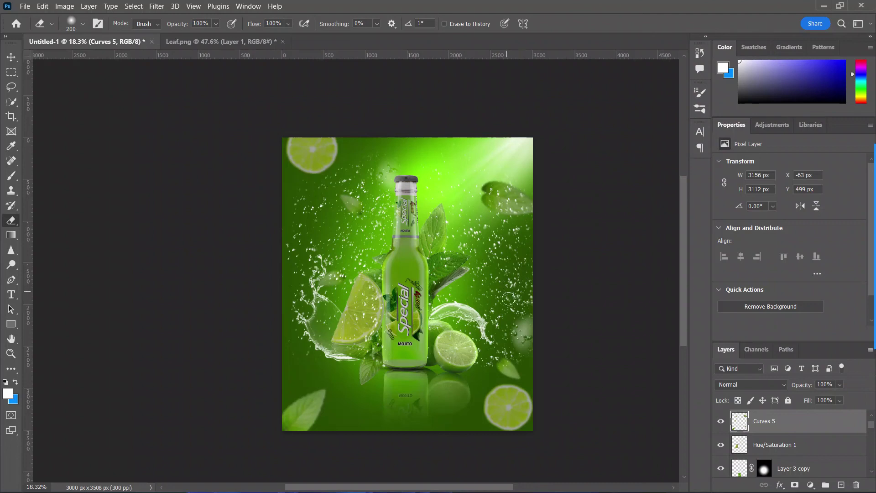
scroll(474, 290, "up", 1)
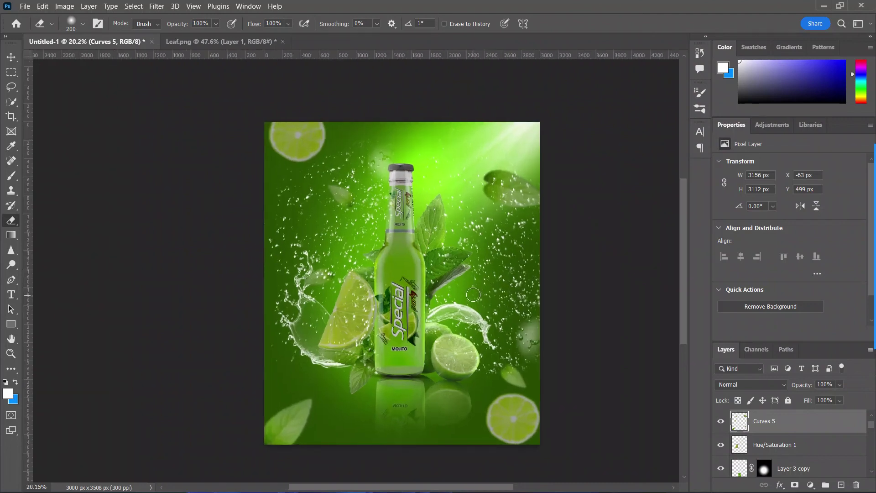
scroll(473, 296, "up", 1)
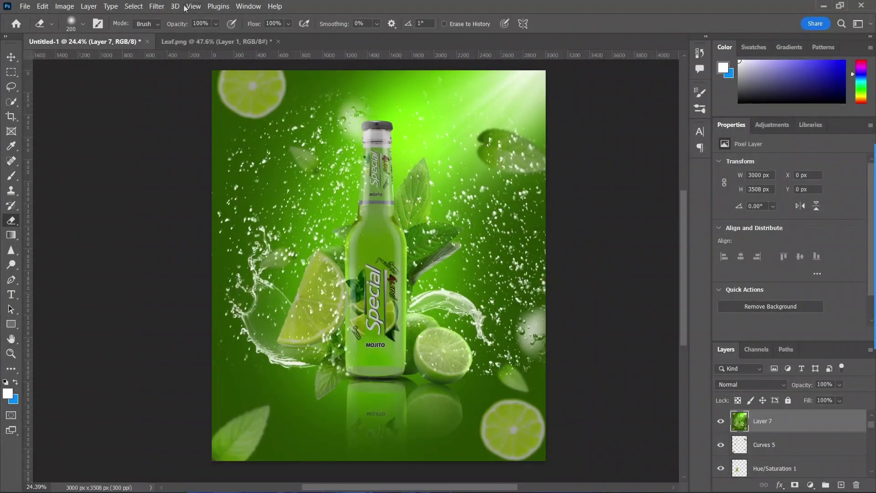
left_click(156, 6)
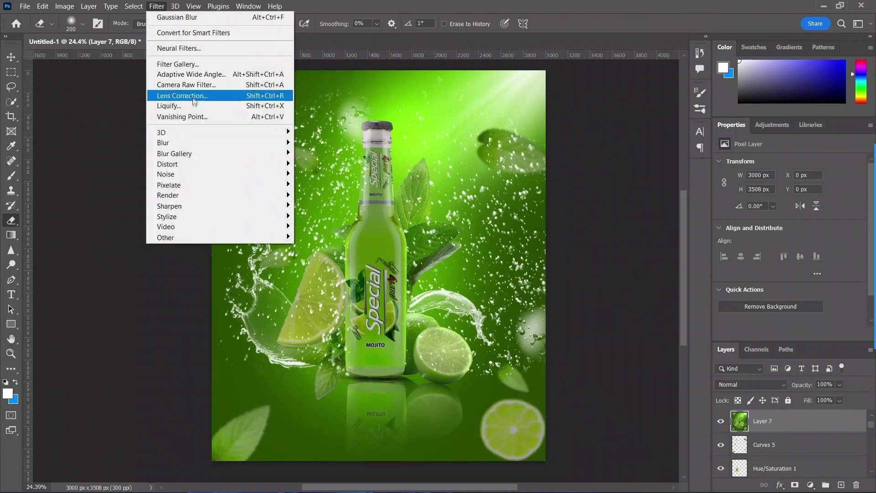
In Camera Raw, set Temperature -5, Tint -1 and Exposure -0.10
left_click(187, 63)
left_click(788, 52)
left_click(157, 6)
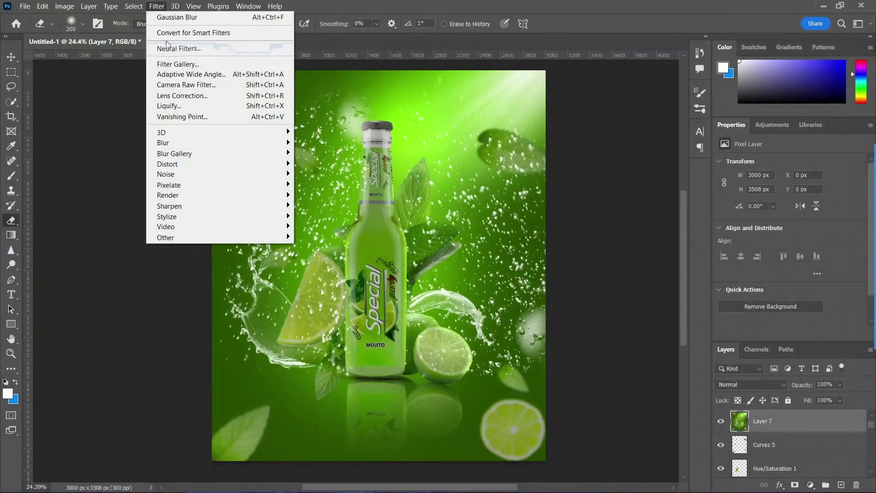
left_click(192, 85)
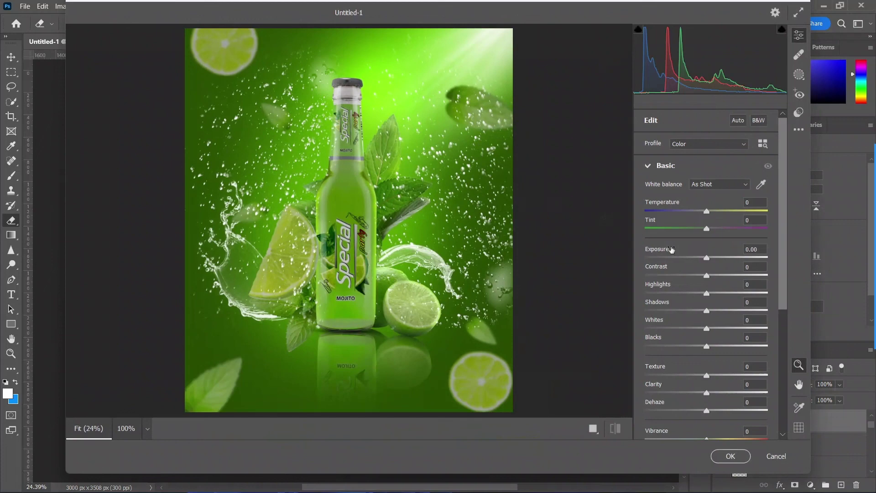
left_click_drag(707, 211, 701, 211)
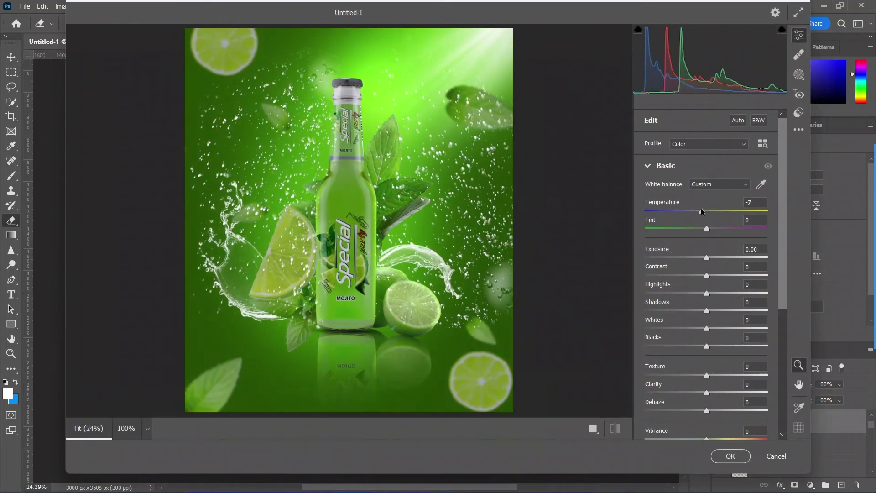
left_click_drag(705, 229, 706, 227)
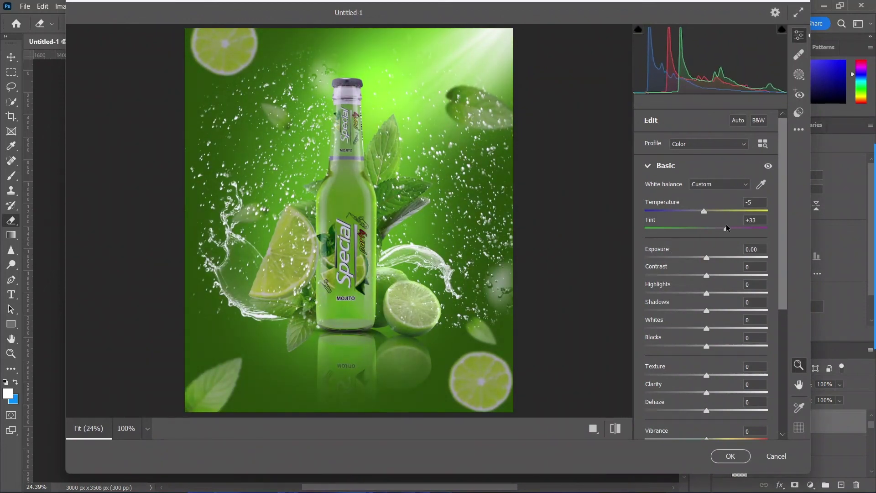
left_click_drag(706, 258, 704, 257)
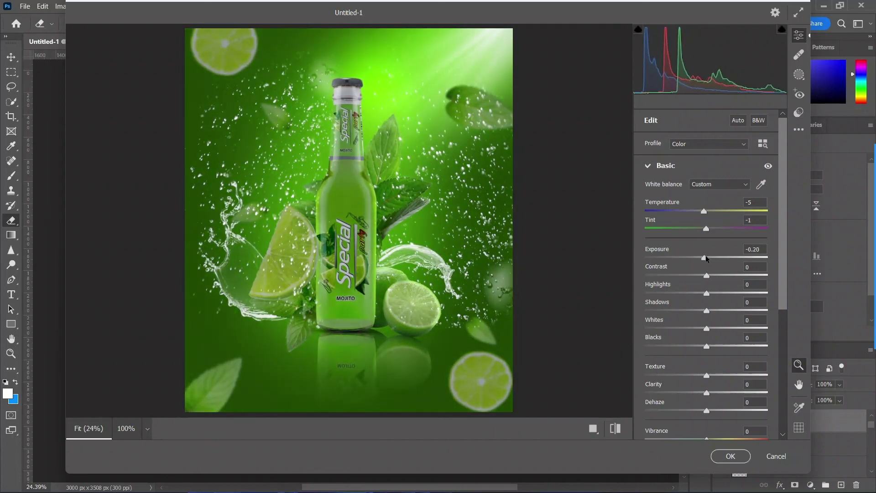
Raise Contrast +17, Whites +22, Clarity +14, Dehaze +5 and Vibrance +23, then apply
left_click_drag(706, 277, 722, 272)
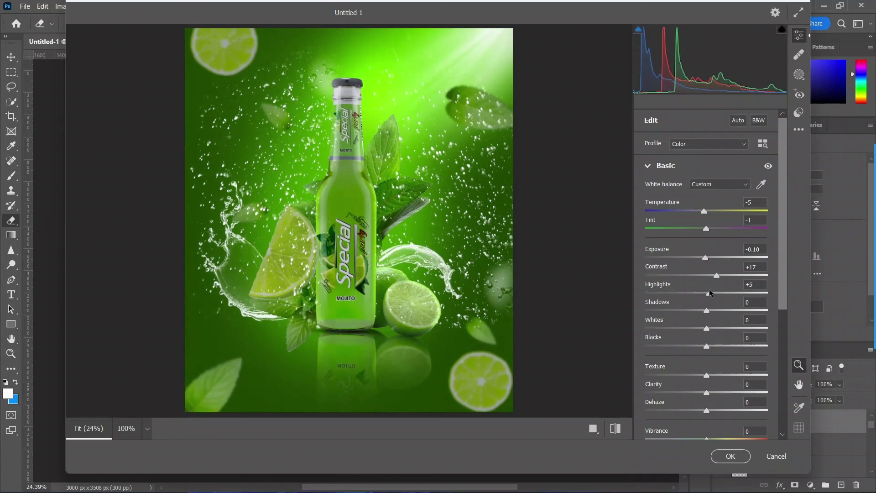
left_click_drag(707, 310, 722, 311)
left_click_drag(714, 331, 721, 333)
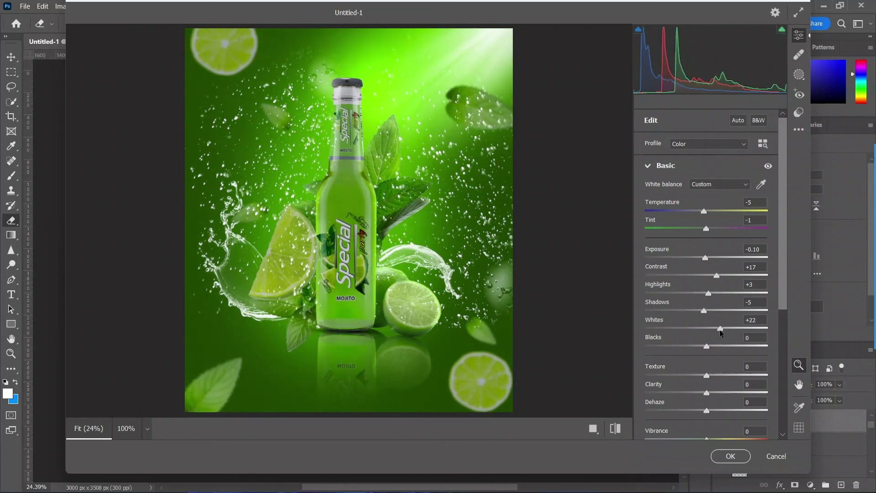
left_click_drag(728, 376, 708, 375)
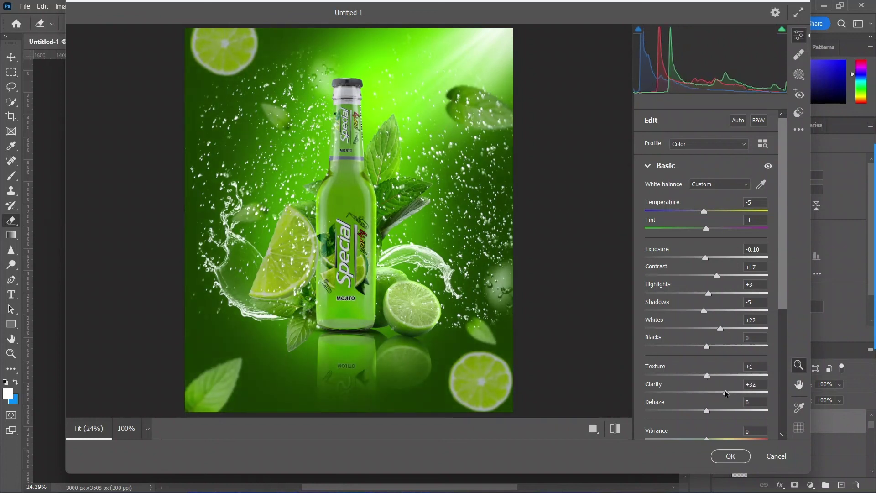
left_click_drag(706, 395, 714, 393)
scroll(738, 397, "down", 3)
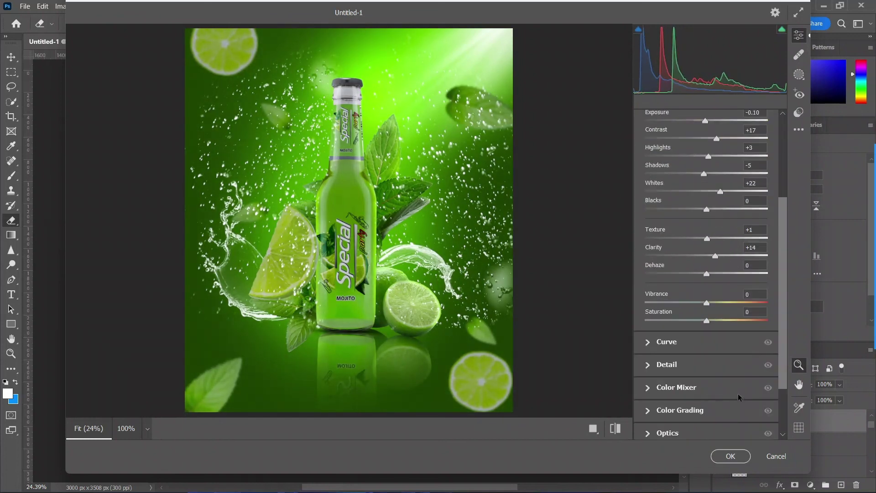
mouse_move(719, 274)
left_mouse_down()
mouse_move(710, 273)
mouse_move(725, 303)
left_mouse_up()
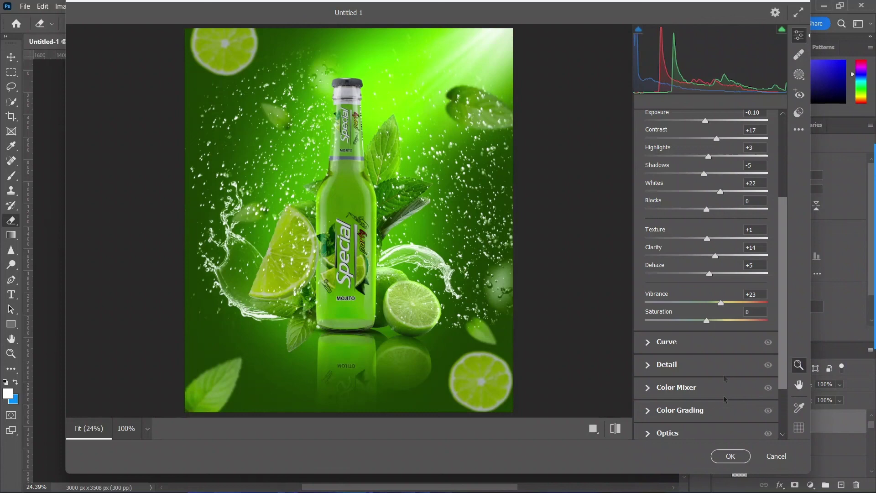
left_click(729, 456)
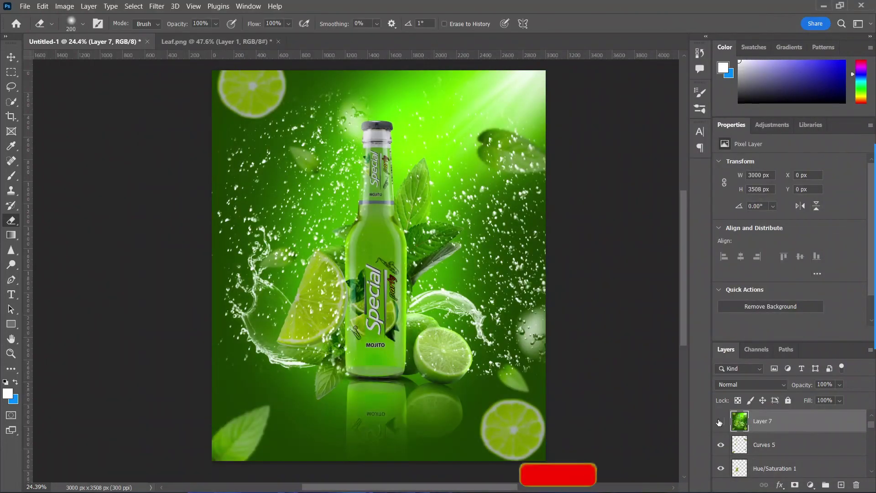
left_click(720, 421)
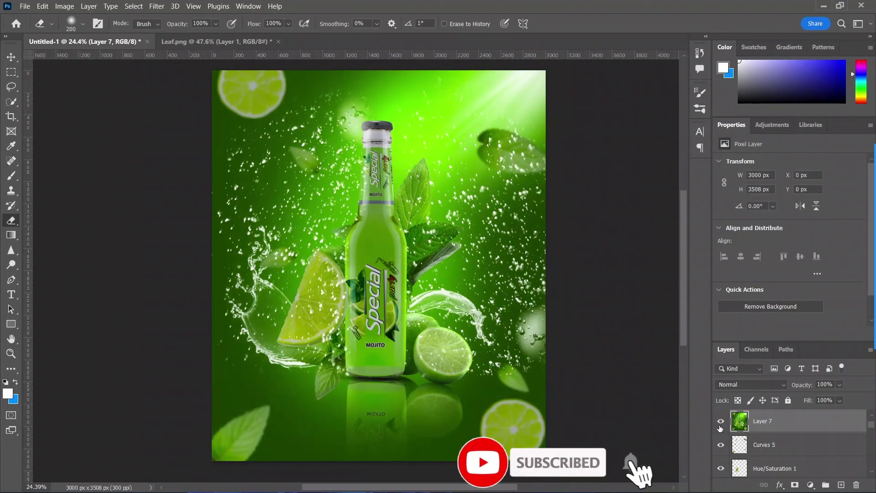